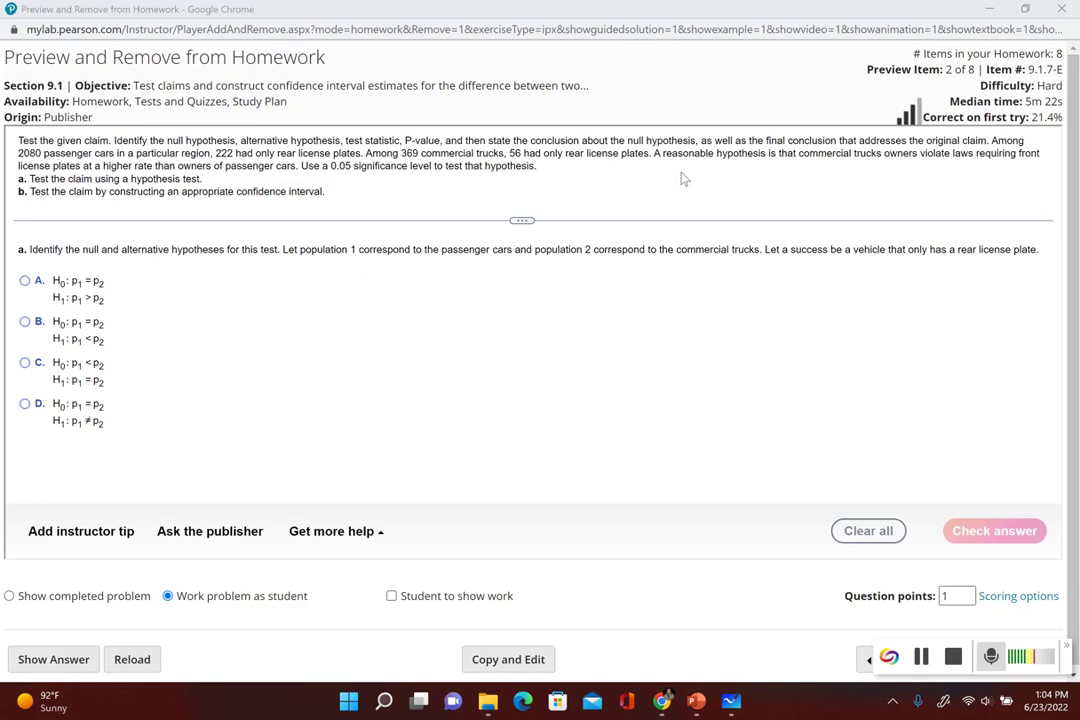
Step: Highlight and review the claim that commercial truck owners violate the front-plate law more, then go to Whiteboard
drag(658, 153, 831, 171)
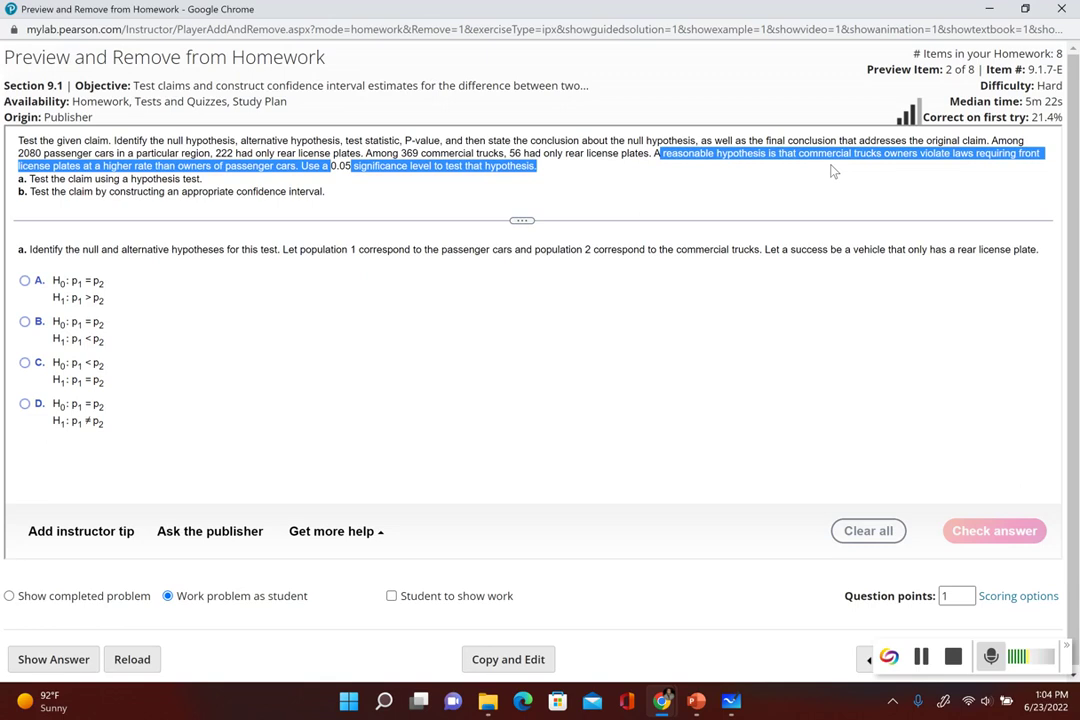
click(468, 270)
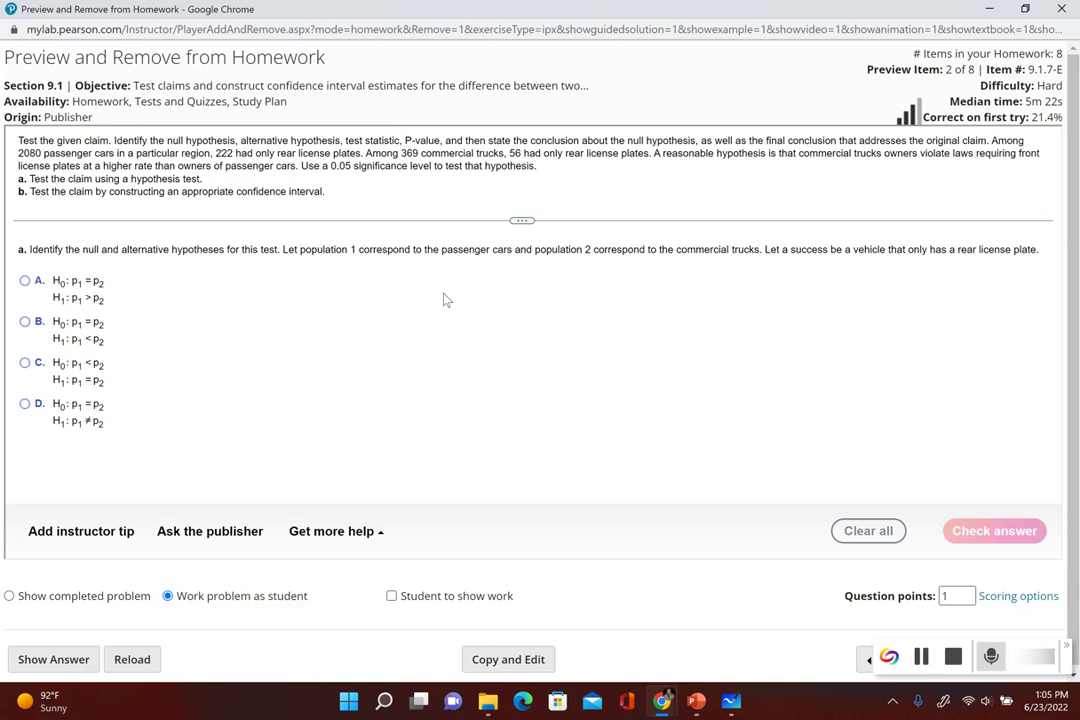
click(731, 702)
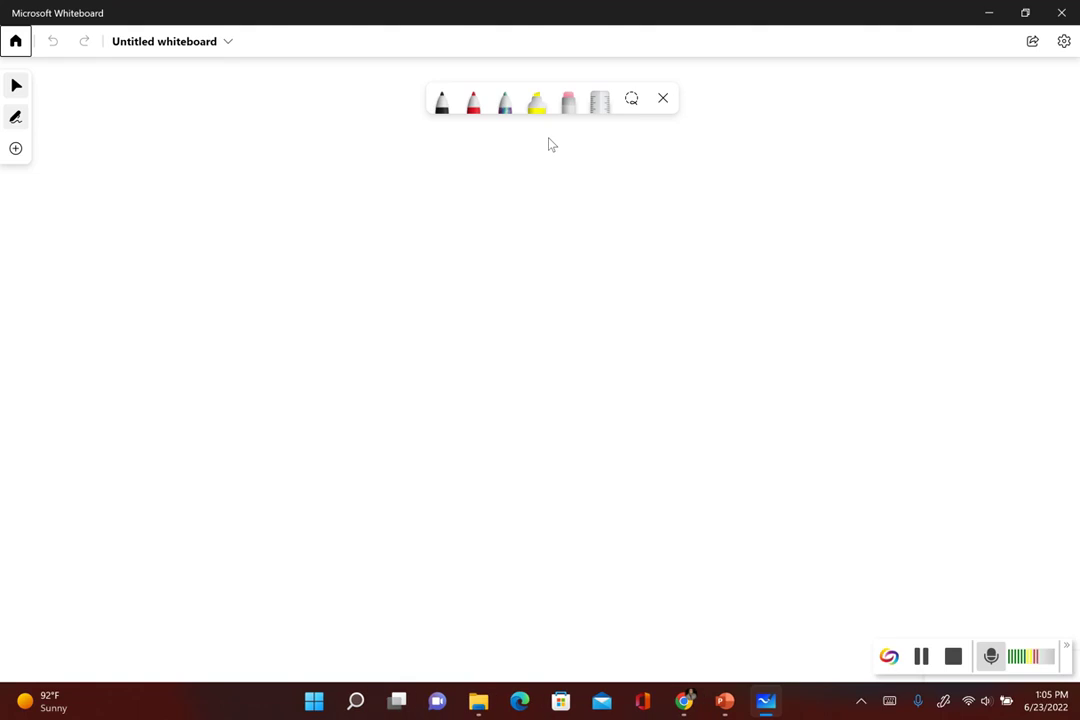
Step: Handwrite 1) p1 < p2 and 2) p1 ≥ p2 in black ink
click(441, 100)
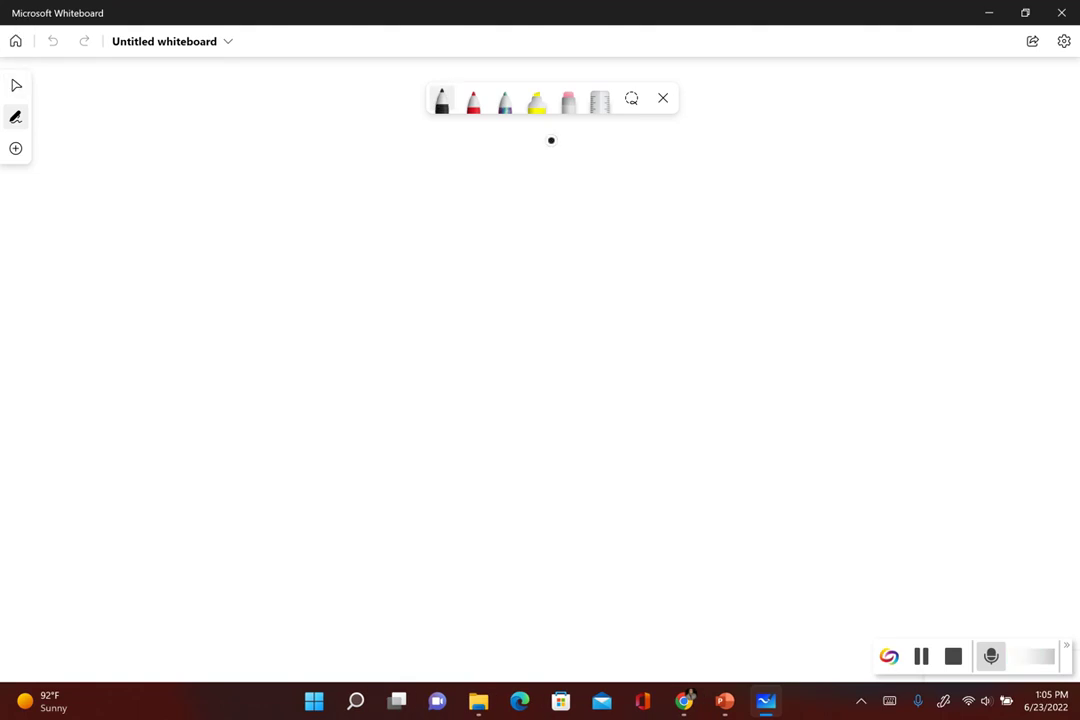
drag(96, 195, 98, 215)
mouse_move(111, 189)
mouse_down()
mouse_move(126, 217)
mouse_move(174, 228)
mouse_up()
mouse_move(172, 205)
mouse_down()
mouse_move(203, 230)
mouse_move(253, 218)
mouse_move(285, 226)
mouse_up()
drag(283, 201, 286, 213)
drag(304, 212, 318, 226)
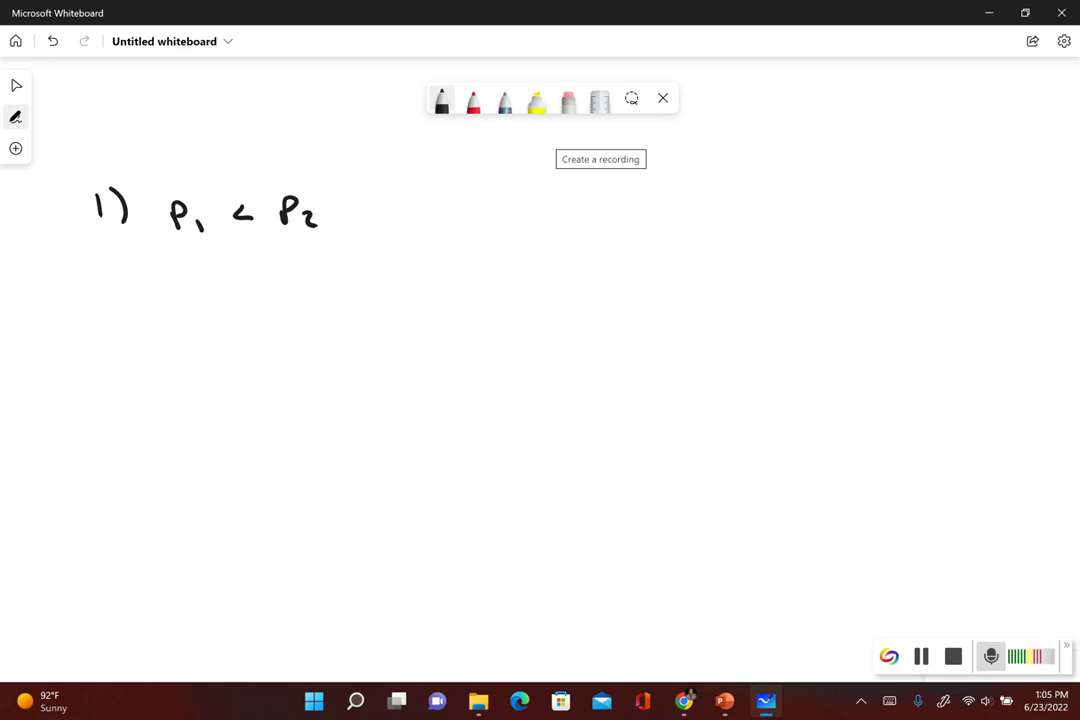
drag(95, 265, 113, 287)
drag(121, 262, 122, 289)
mouse_move(186, 270)
mouse_down()
mouse_move(189, 283)
mouse_move(218, 293)
mouse_up()
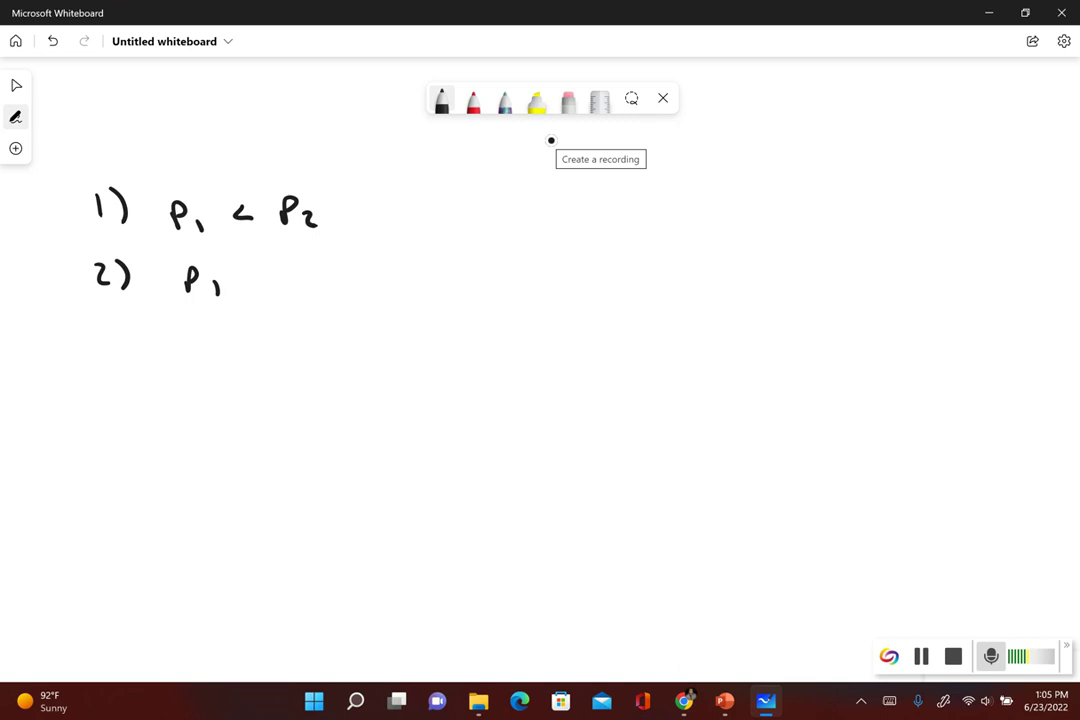
mouse_move(246, 267)
mouse_down()
mouse_move(249, 281)
mouse_move(322, 293)
mouse_up()
Step: Write 3) H0: p1 = p2 with an H1: label beneath it
mouse_move(114, 333)
mouse_down()
mouse_move(125, 343)
mouse_move(116, 357)
mouse_up()
mouse_move(142, 328)
mouse_down()
mouse_move(147, 358)
mouse_move(216, 344)
mouse_up()
drag(216, 334, 217, 353)
mouse_move(228, 344)
mouse_down()
mouse_move(258, 349)
mouse_move(221, 394)
mouse_up()
click(258, 338)
click(258, 349)
click(235, 402)
mouse_move(220, 386)
mouse_down()
mouse_move(221, 403)
mouse_move(236, 406)
mouse_up()
click(259, 391)
click(259, 401)
drag(302, 341, 316, 343)
mouse_move(323, 347)
mouse_down()
mouse_move(325, 359)
mouse_move(365, 341)
mouse_move(388, 356)
mouse_up()
mouse_move(387, 336)
mouse_down()
mouse_move(389, 347)
mouse_move(421, 354)
mouse_up()
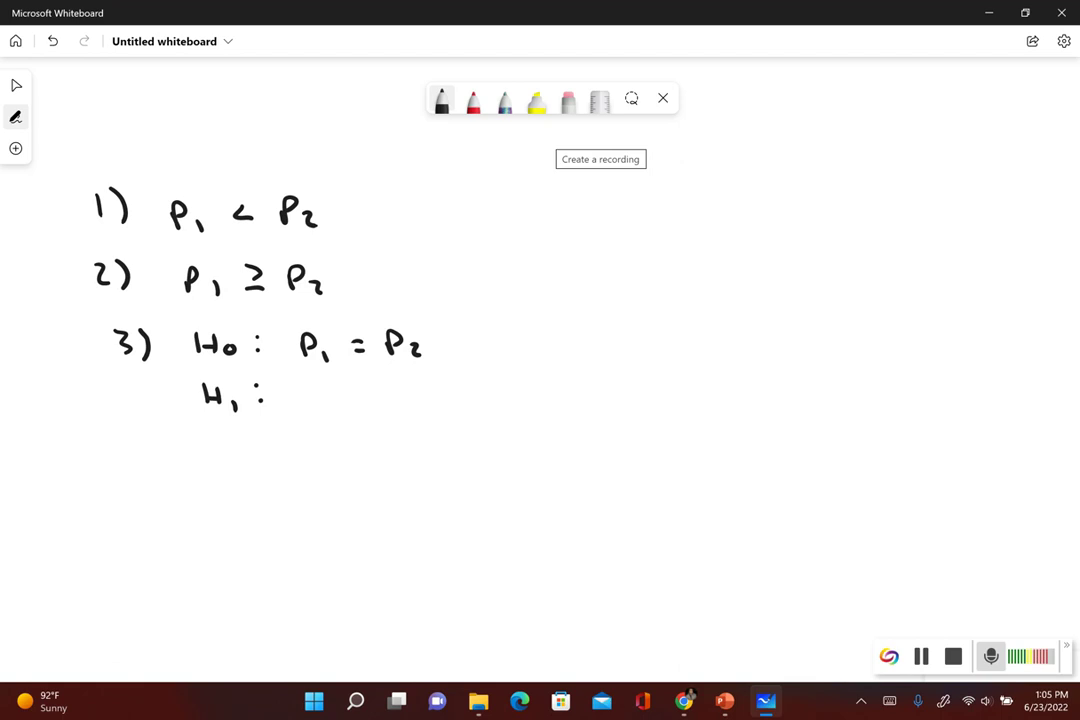
Step: Write the equivalent p1 − p2 = 0 to the right of H0
mouse_move(547, 337)
mouse_down()
mouse_move(548, 362)
mouse_move(547, 353)
mouse_move(569, 366)
mouse_up()
mouse_move(579, 354)
mouse_down()
mouse_move(609, 350)
mouse_move(609, 362)
mouse_up()
drag(608, 336, 619, 349)
mouse_move(629, 353)
mouse_down()
mouse_move(639, 366)
mouse_move(693, 340)
mouse_up()
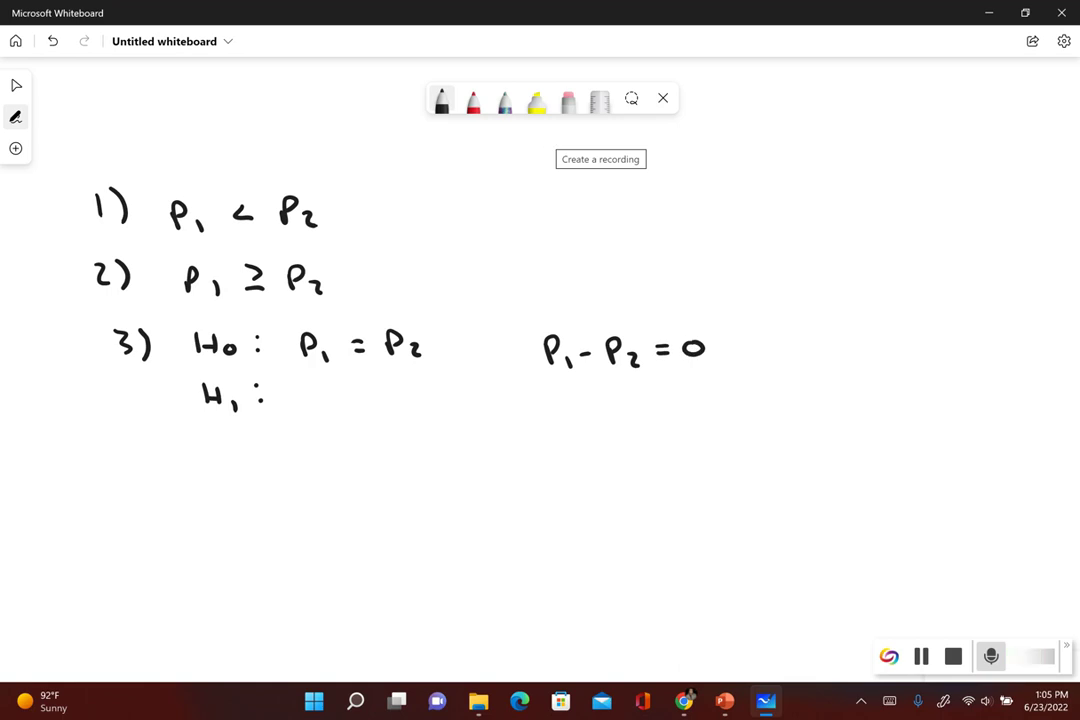
Step: Draw a red brace beside lines 1–2 and write H1: p1 < p2 in black
click(473, 100)
drag(358, 182, 370, 284)
click(441, 100)
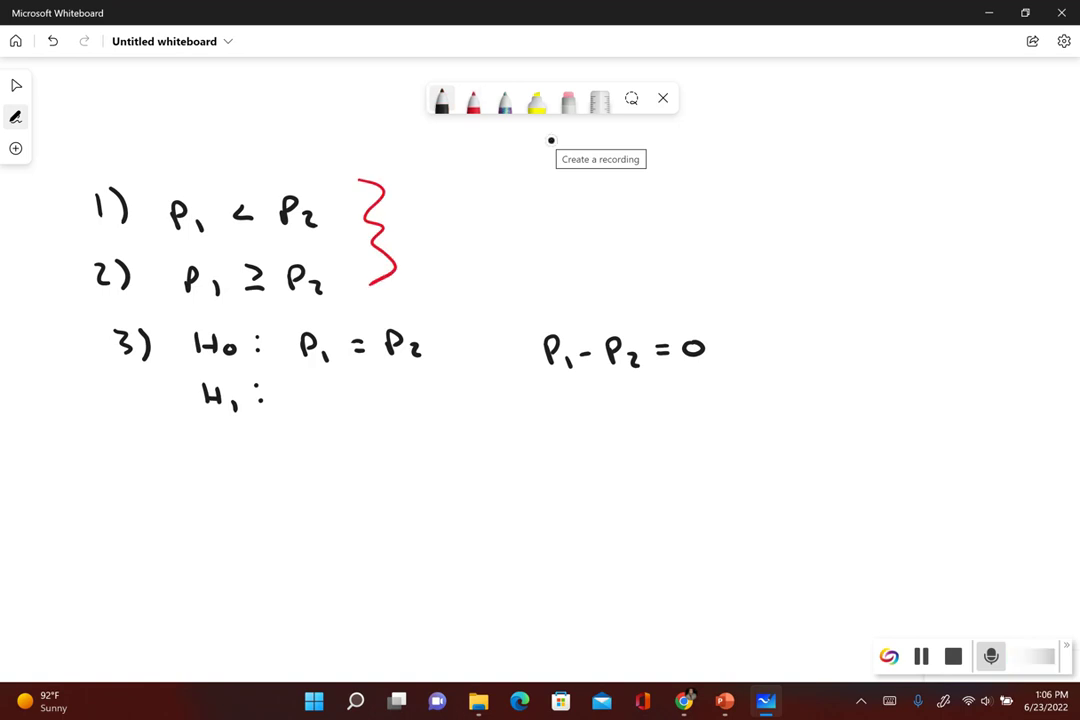
mouse_move(307, 386)
mouse_down()
mouse_move(310, 406)
mouse_move(403, 408)
mouse_up()
mouse_move(402, 385)
mouse_down()
mouse_move(404, 400)
mouse_move(436, 407)
mouse_up()
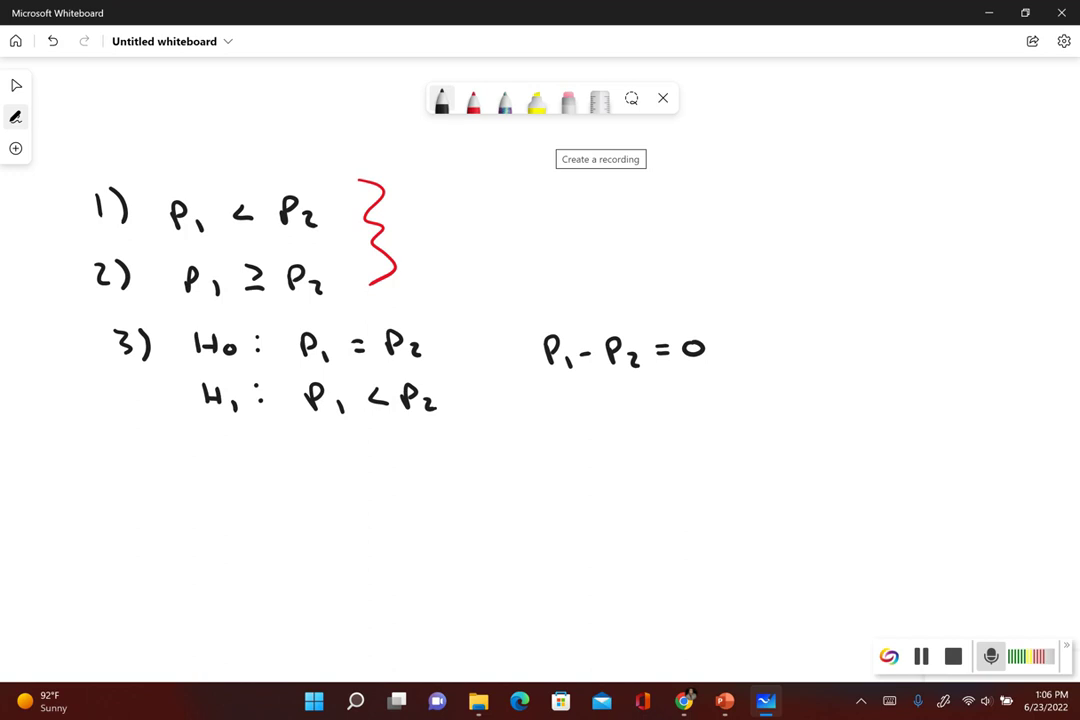
Step: Write p1 − p2 < 0, circle both hypothesis pairs, and stop inking
mouse_move(578, 395)
mouse_down()
mouse_move(580, 418)
mouse_move(581, 409)
mouse_move(609, 420)
mouse_move(637, 411)
mouse_up()
mouse_move(650, 396)
mouse_down()
mouse_move(652, 420)
mouse_move(652, 410)
mouse_move(682, 422)
mouse_move(755, 402)
mouse_up()
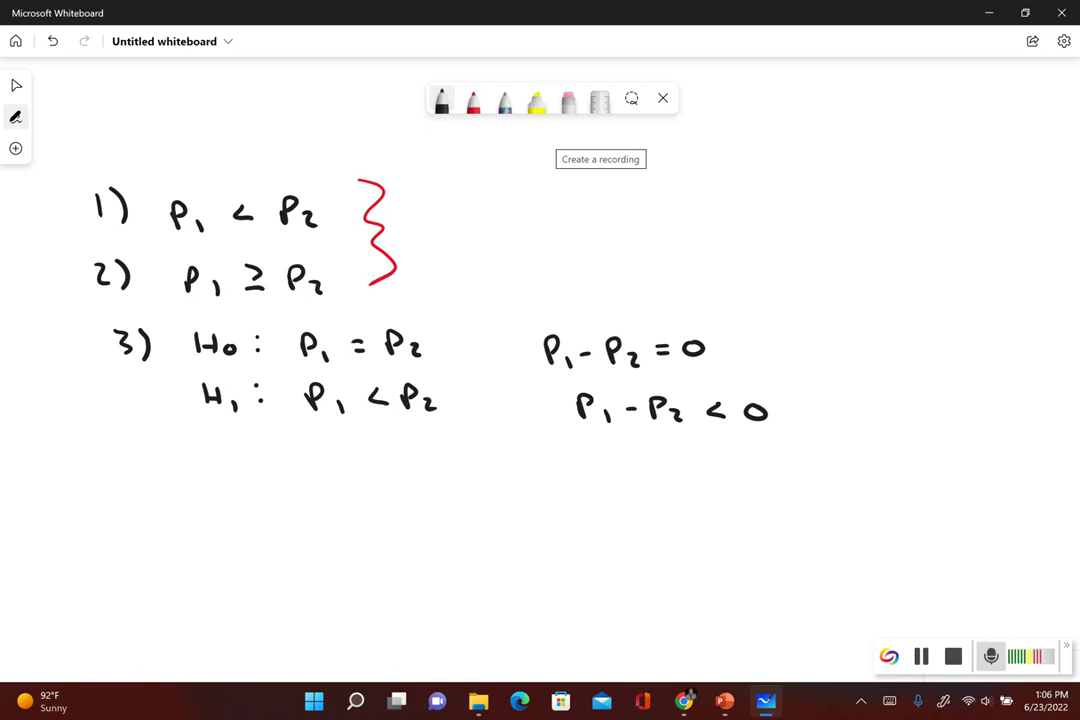
mouse_move(348, 322)
mouse_down()
mouse_move(197, 321)
mouse_move(155, 375)
mouse_move(198, 429)
mouse_move(288, 449)
mouse_move(445, 431)
mouse_move(462, 371)
mouse_move(432, 340)
mouse_move(378, 324)
mouse_up()
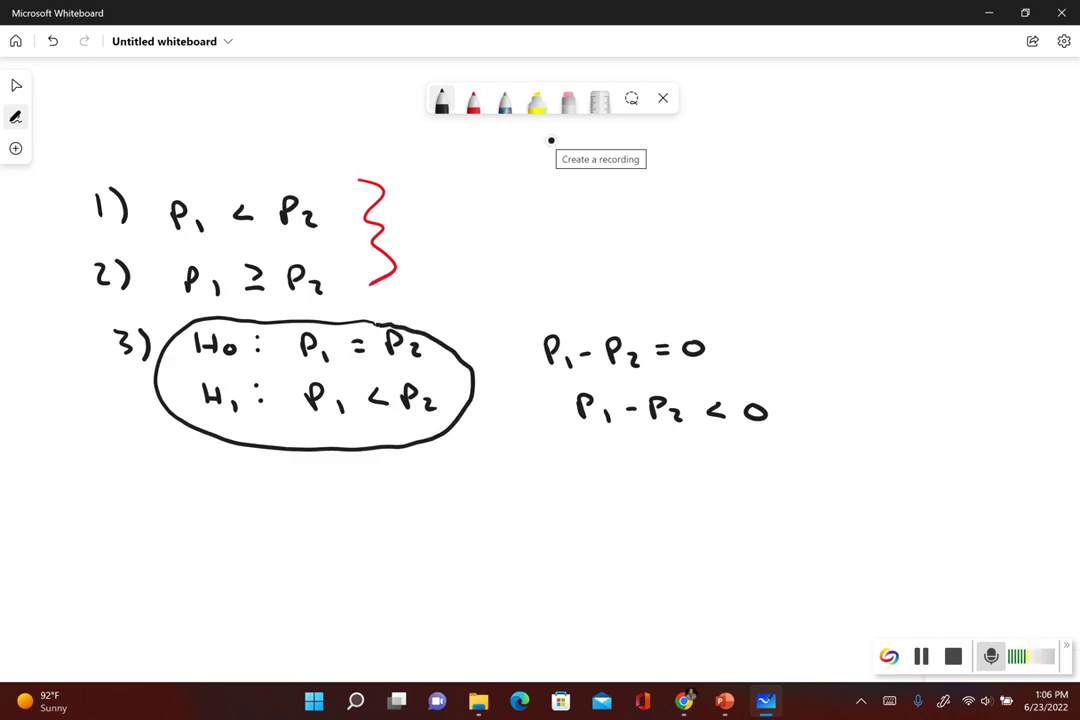
mouse_move(718, 326)
mouse_down()
mouse_move(569, 306)
mouse_move(501, 381)
mouse_move(624, 453)
mouse_move(814, 401)
mouse_move(725, 327)
mouse_up()
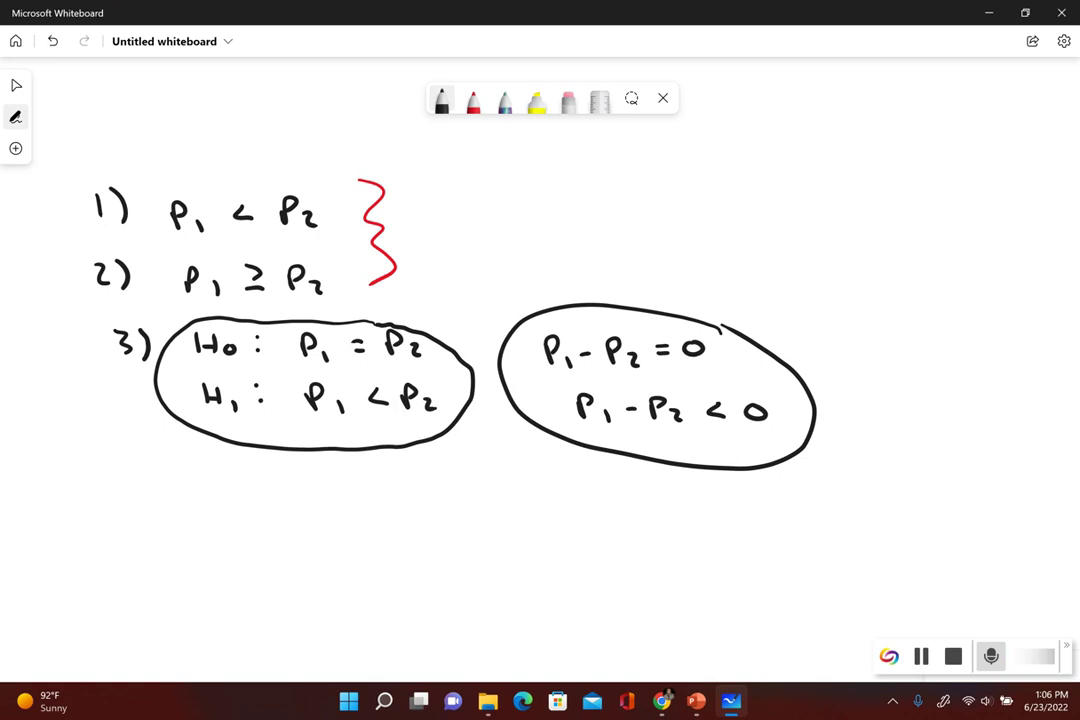
key(Escape)
Step: In MyLab, select choice B (H0: p1 = p2, H1: p1 < p2) and check it
mouse_move(662, 700)
click(716, 655)
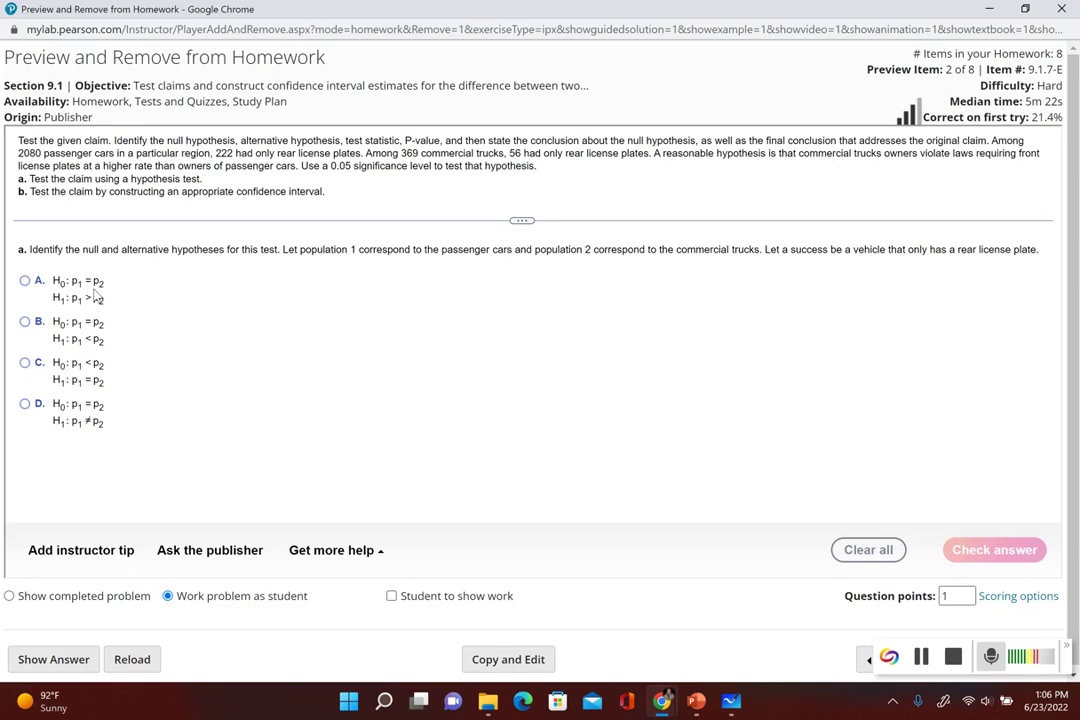
click(25, 322)
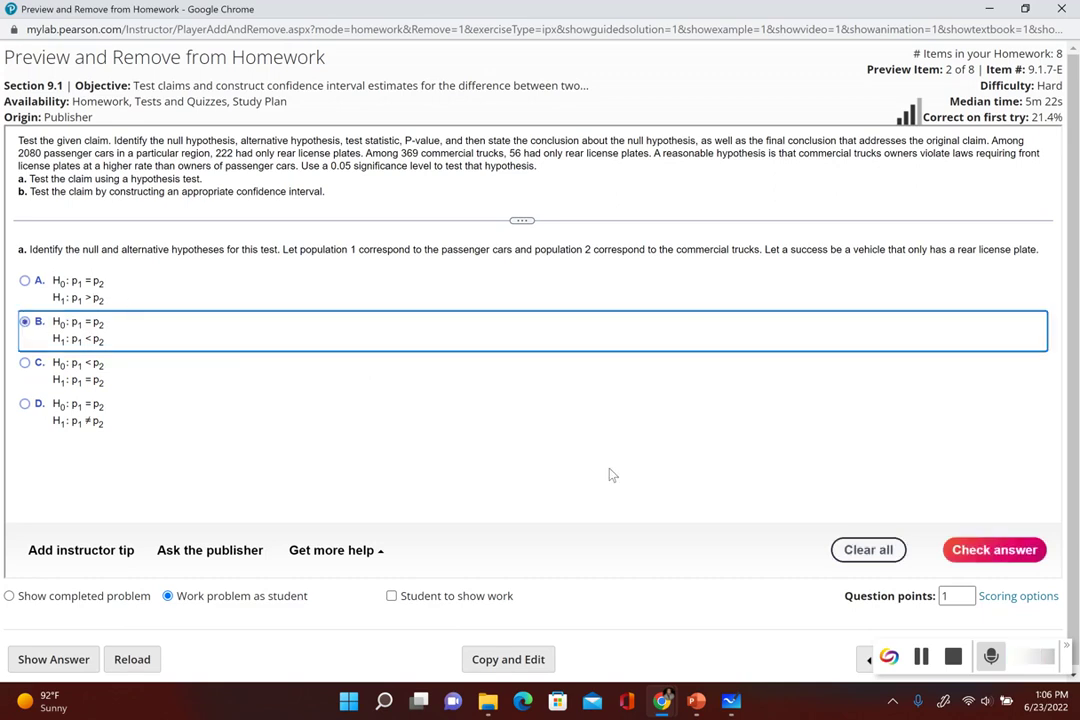
click(980, 552)
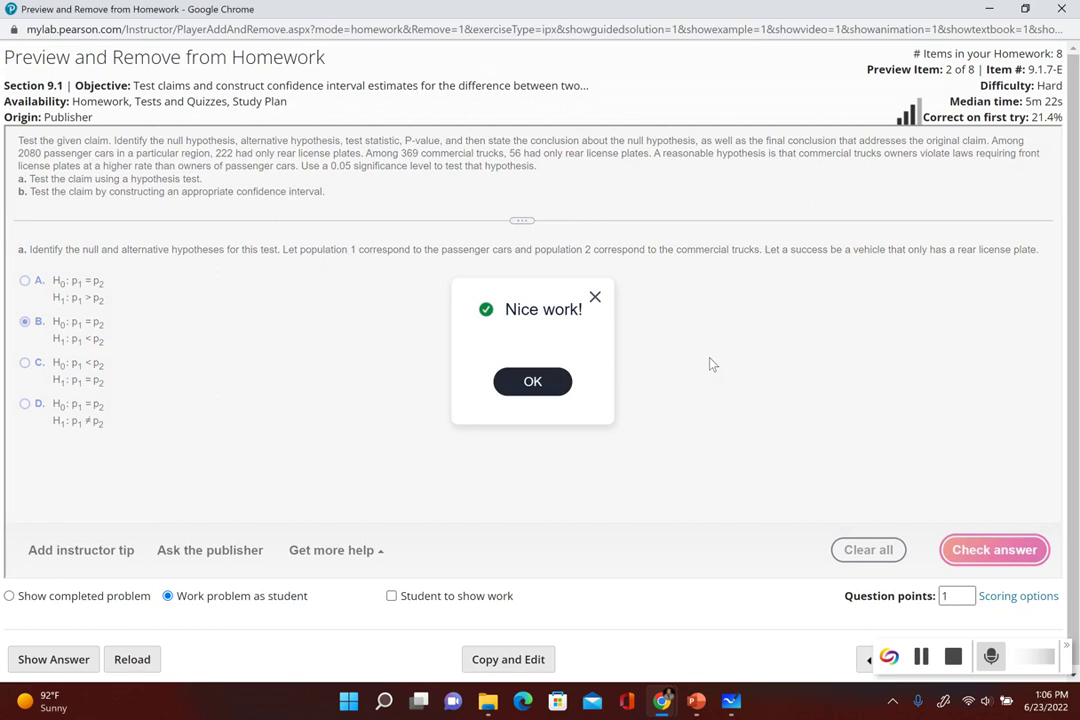
click(556, 387)
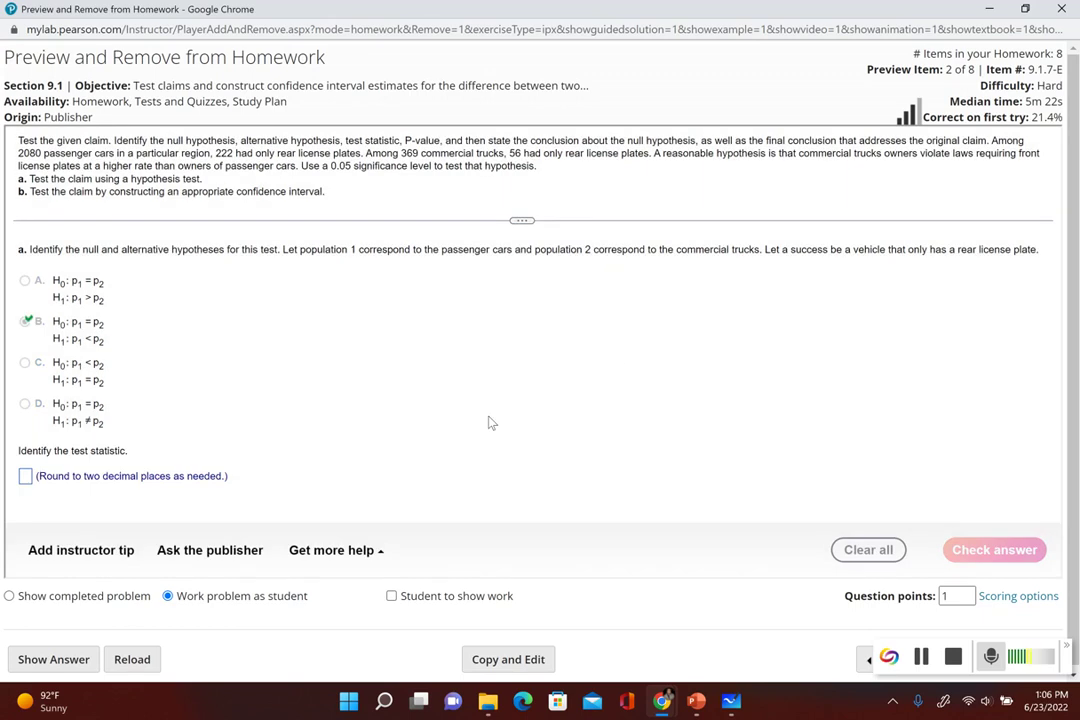
Step: Launch StatCrunch from the help resources and snap MyLab left, StatCrunch right
click(372, 552)
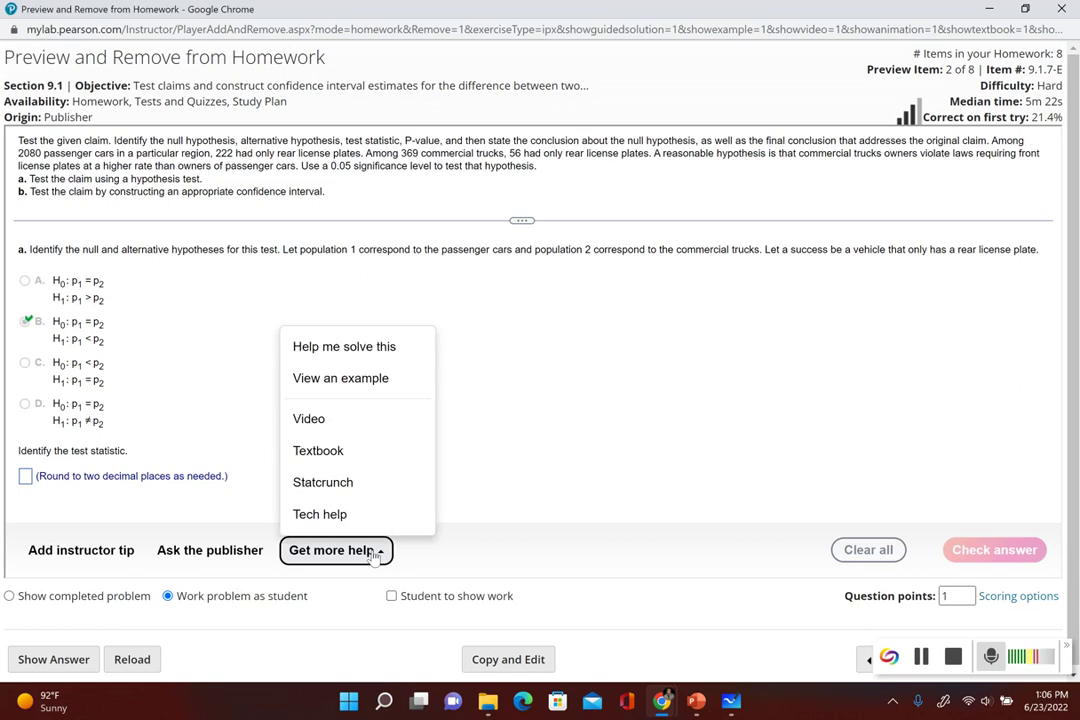
click(376, 490)
mouse_move(1022, 8)
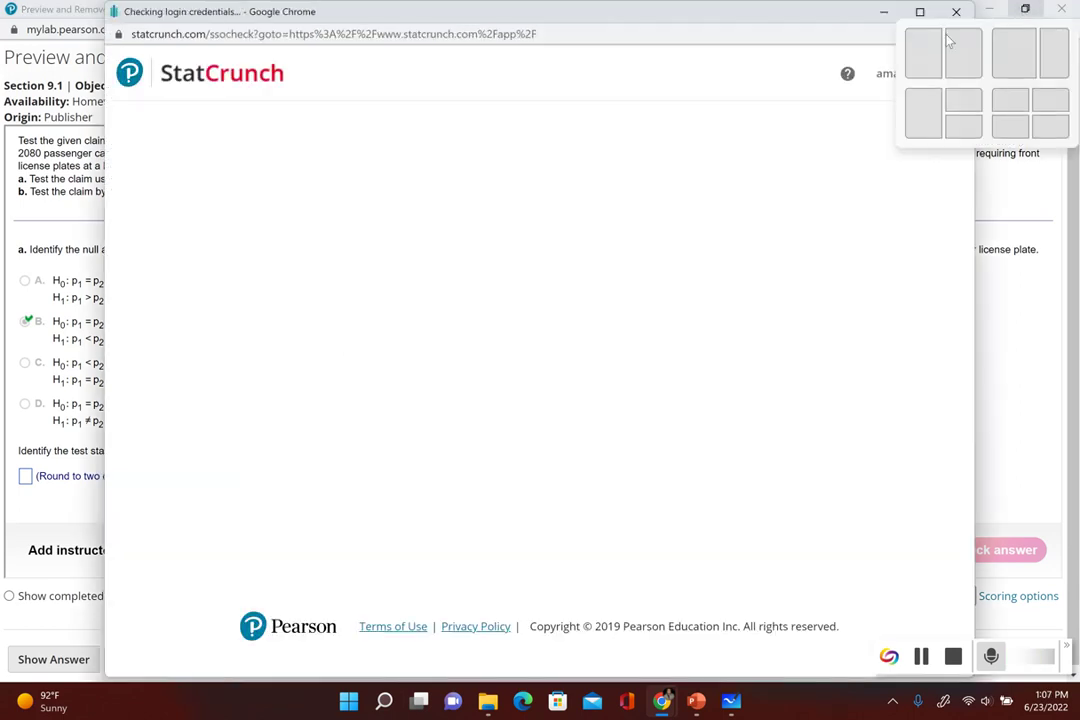
click(923, 55)
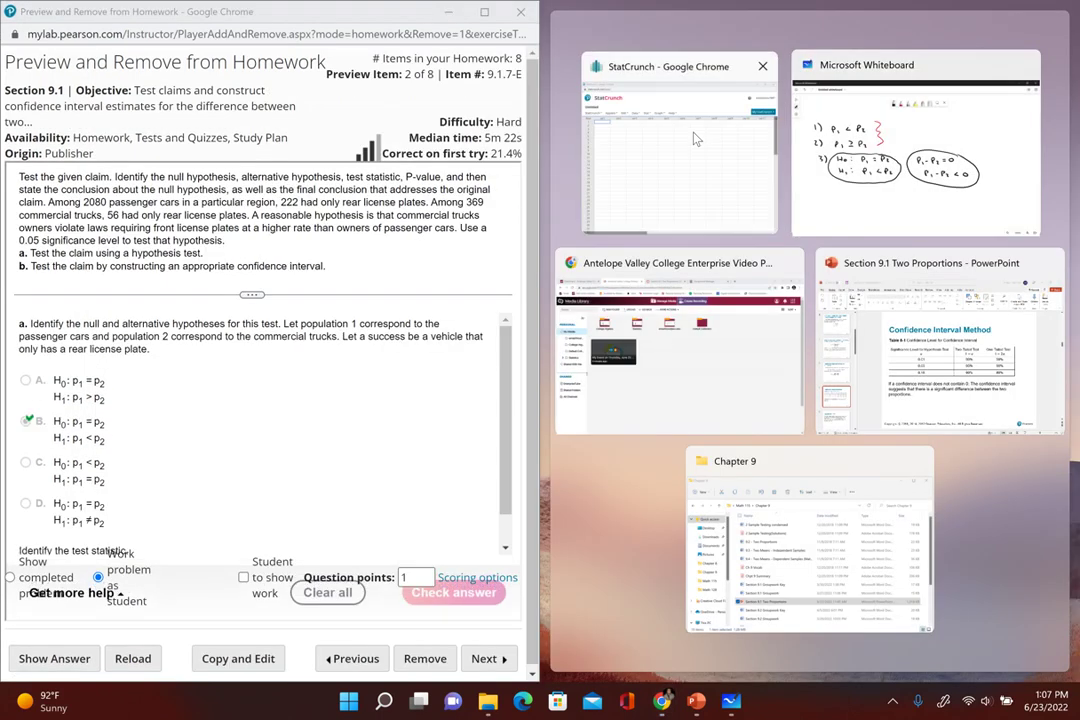
click(677, 150)
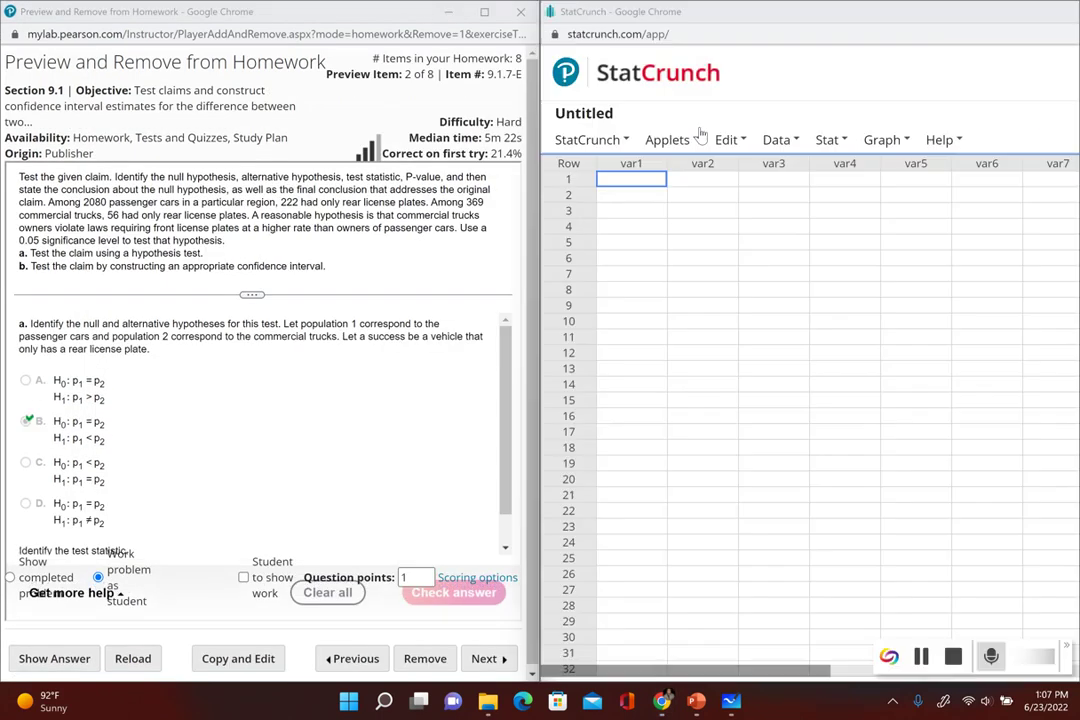
Step: Open Stat > Proportion Stats > Two Sample > With Summary
click(843, 141)
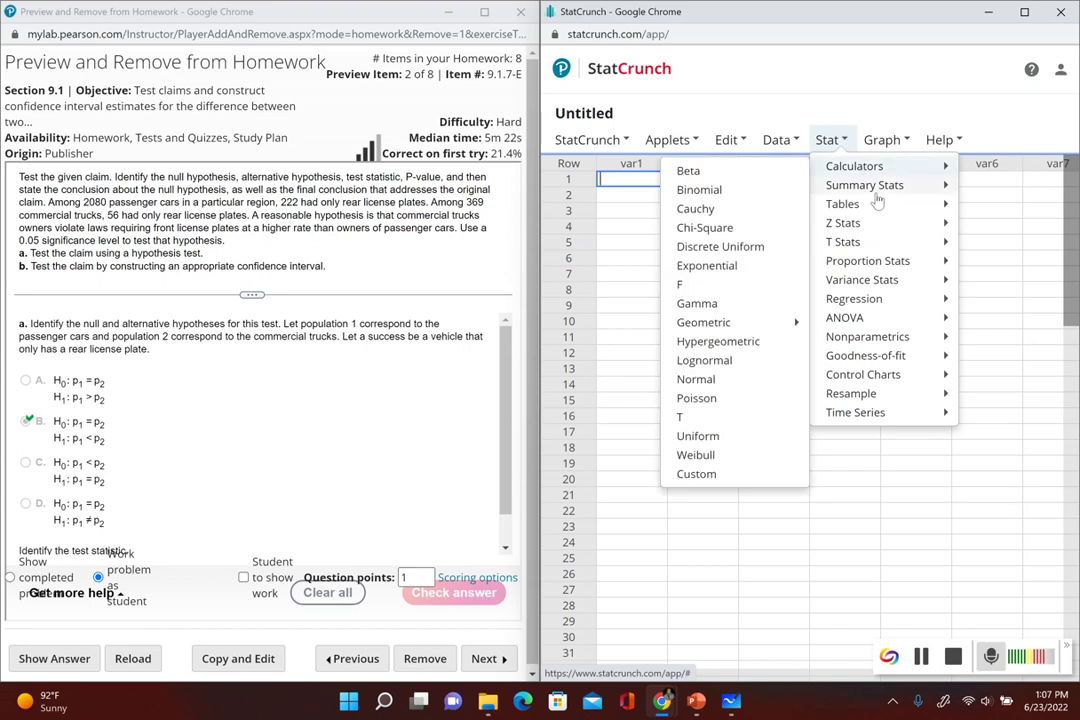
mouse_move(874, 268)
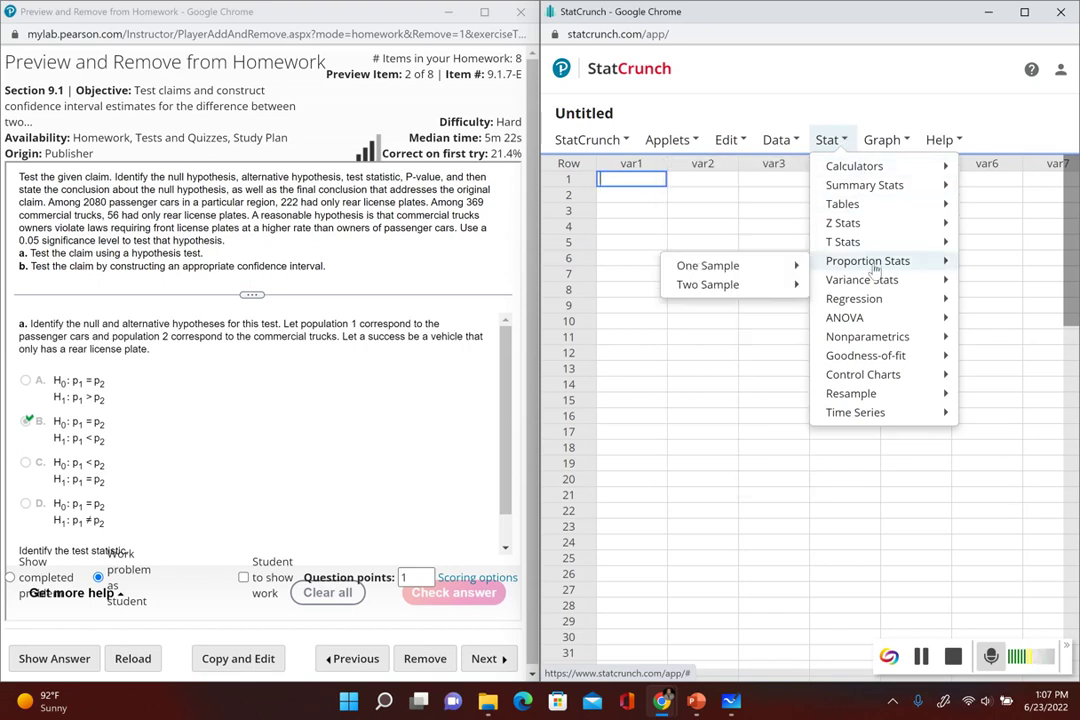
mouse_move(784, 293)
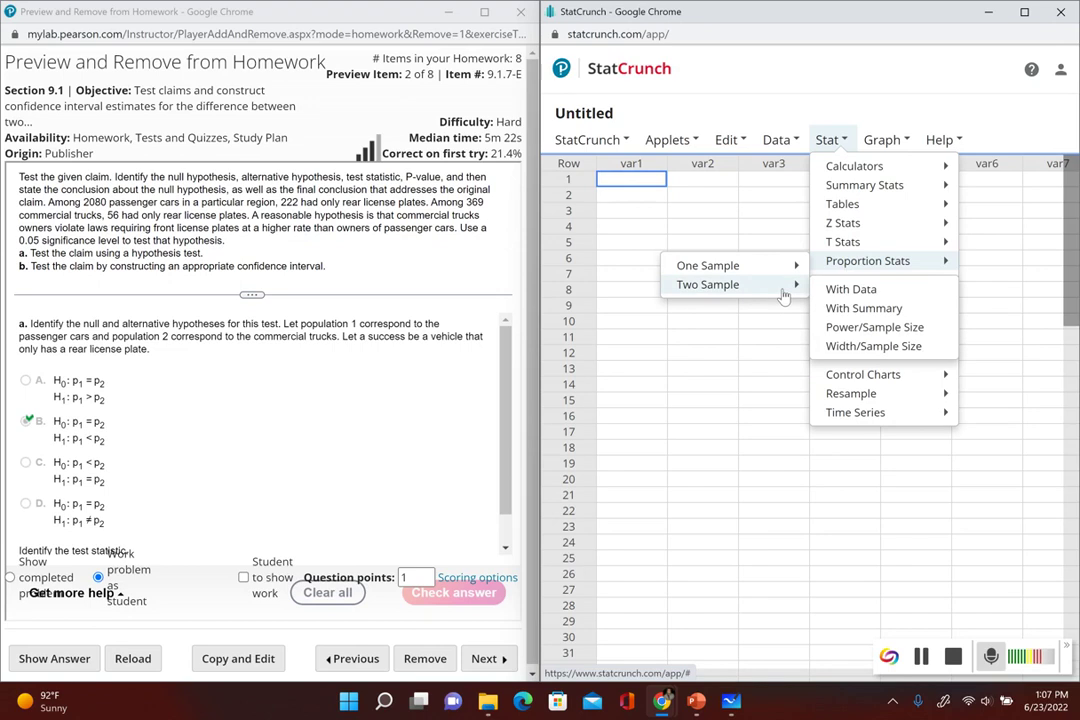
click(845, 316)
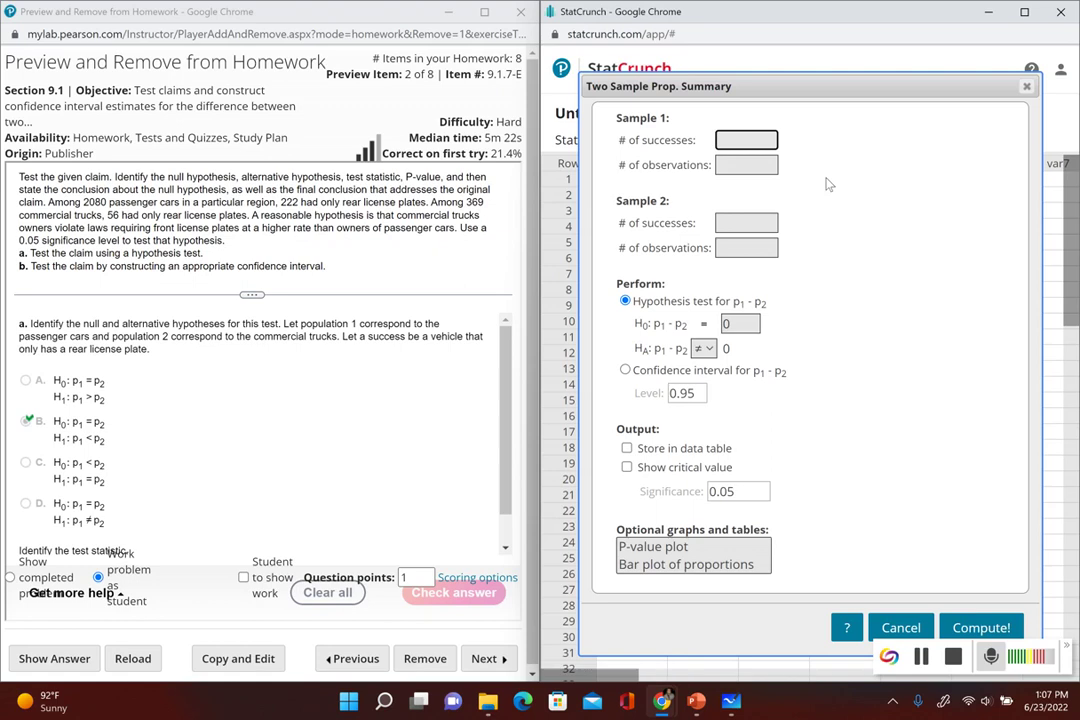
Step: Enter sample 1 as 222 of 2080 and sample 2 as 56 of 369
click(741, 141)
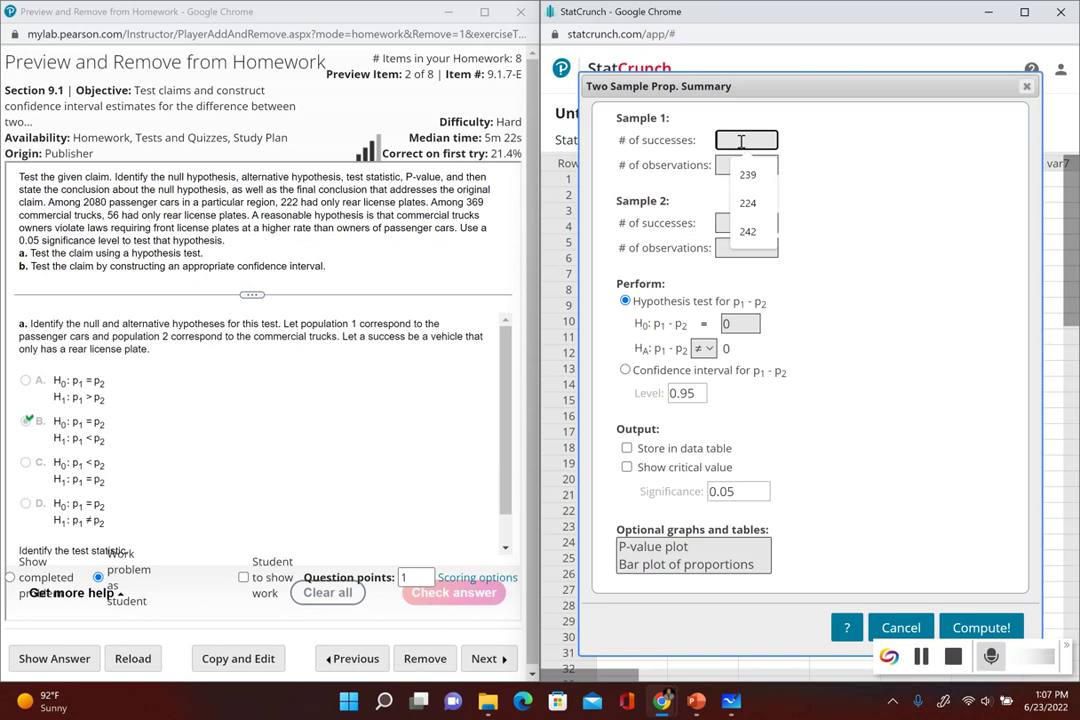
text(222)
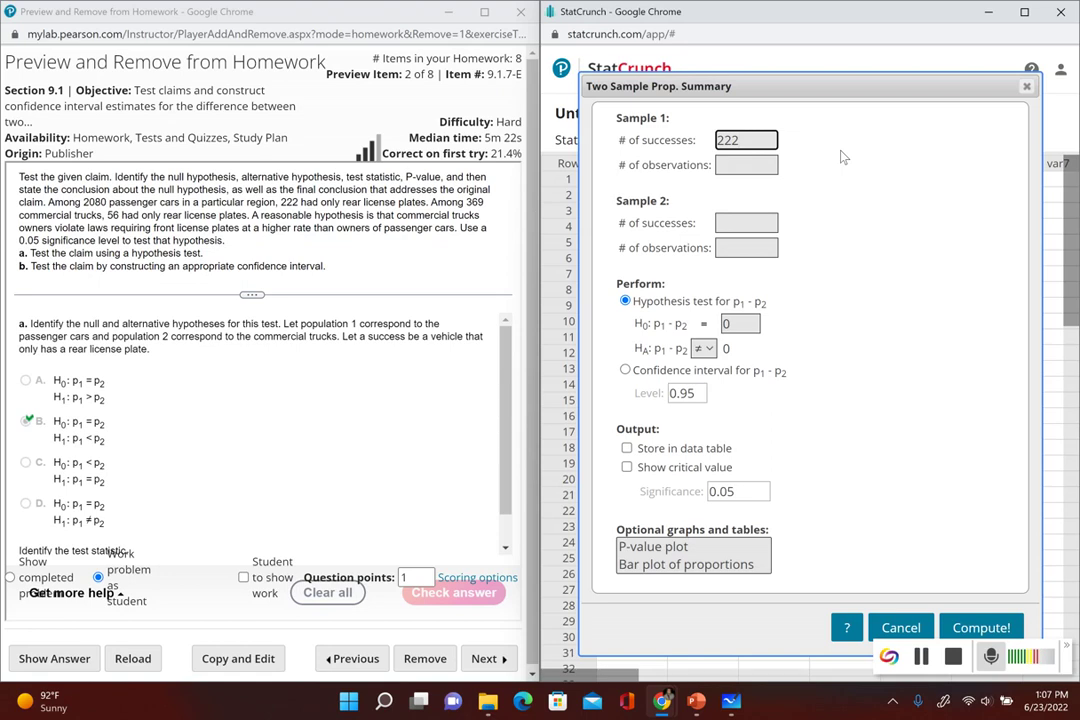
click(750, 162)
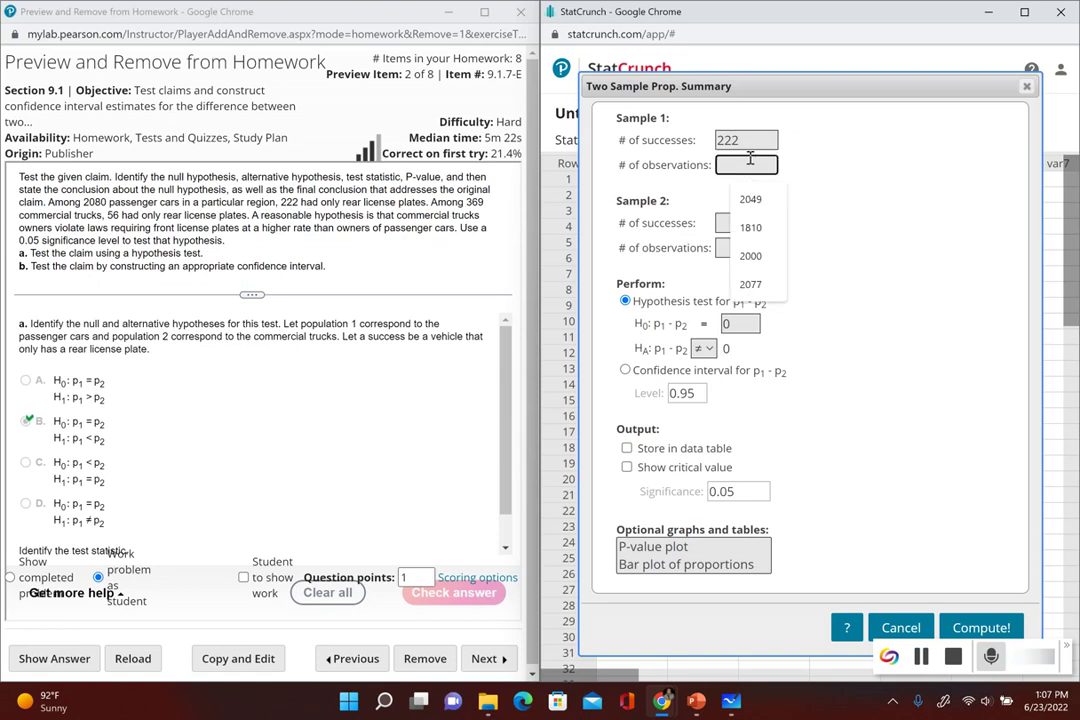
text(2080)
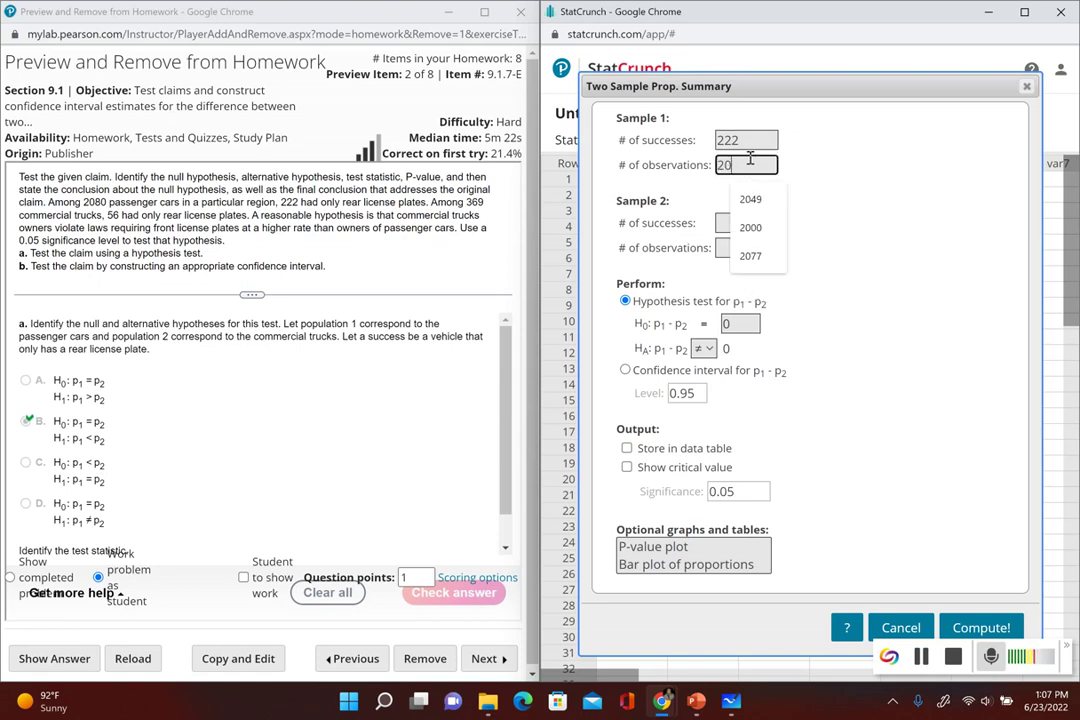
click(746, 223)
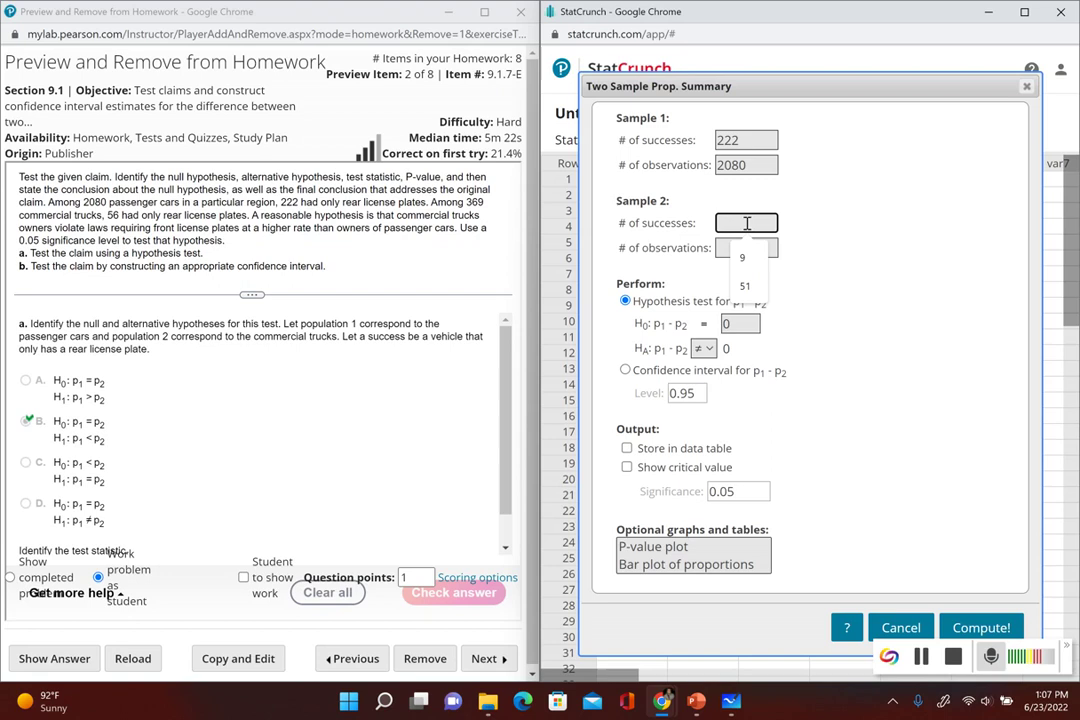
text(56)
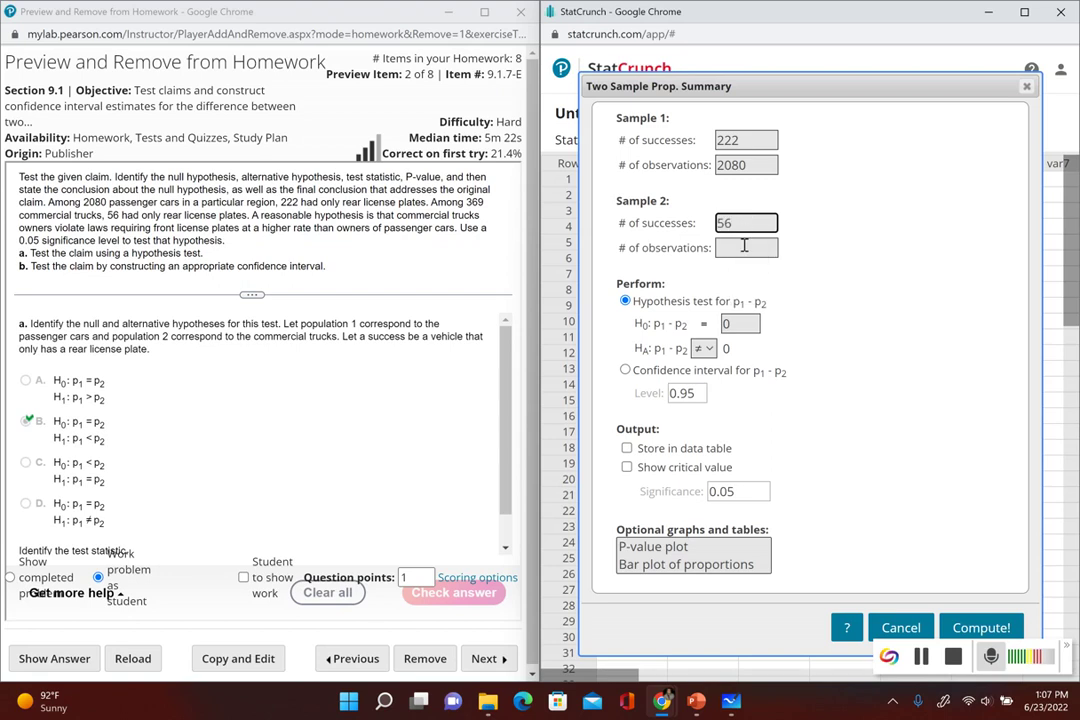
click(744, 247)
text(369)
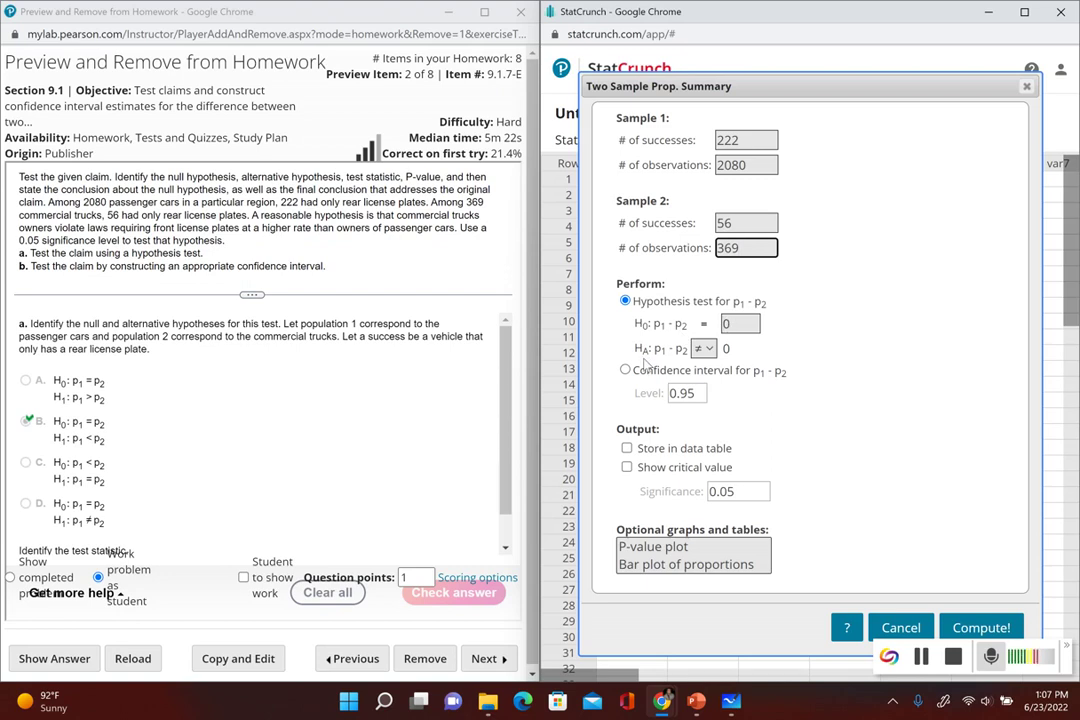
Step: Set the alternative to p1 − p2 < 0 and enable Show critical value
click(704, 349)
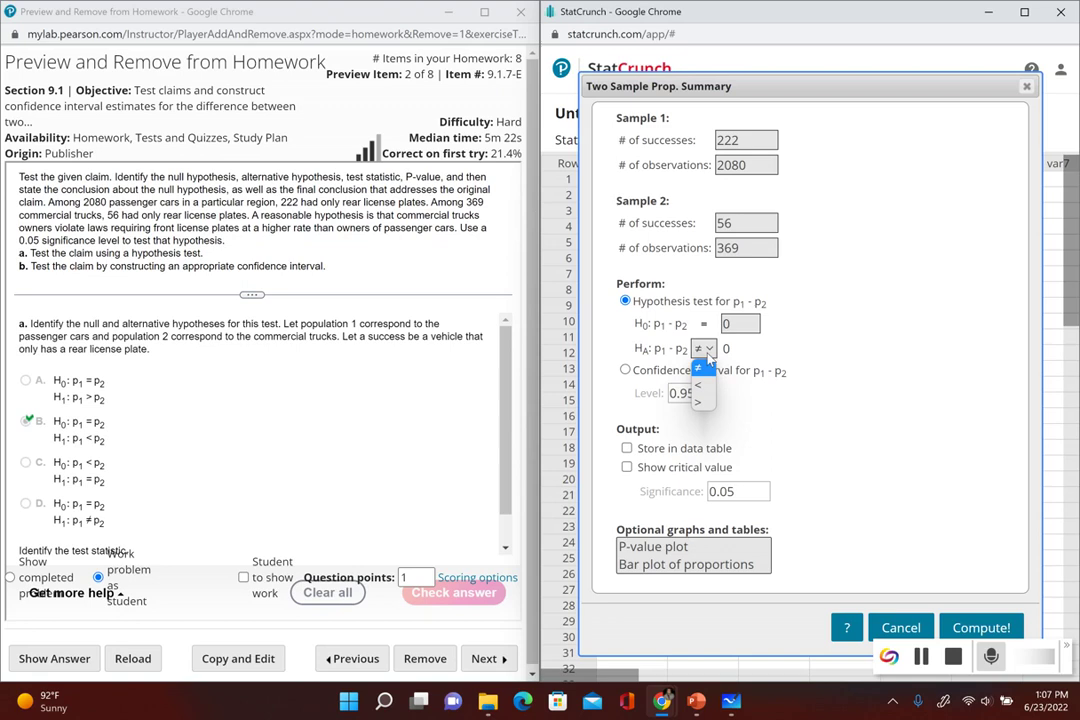
click(699, 385)
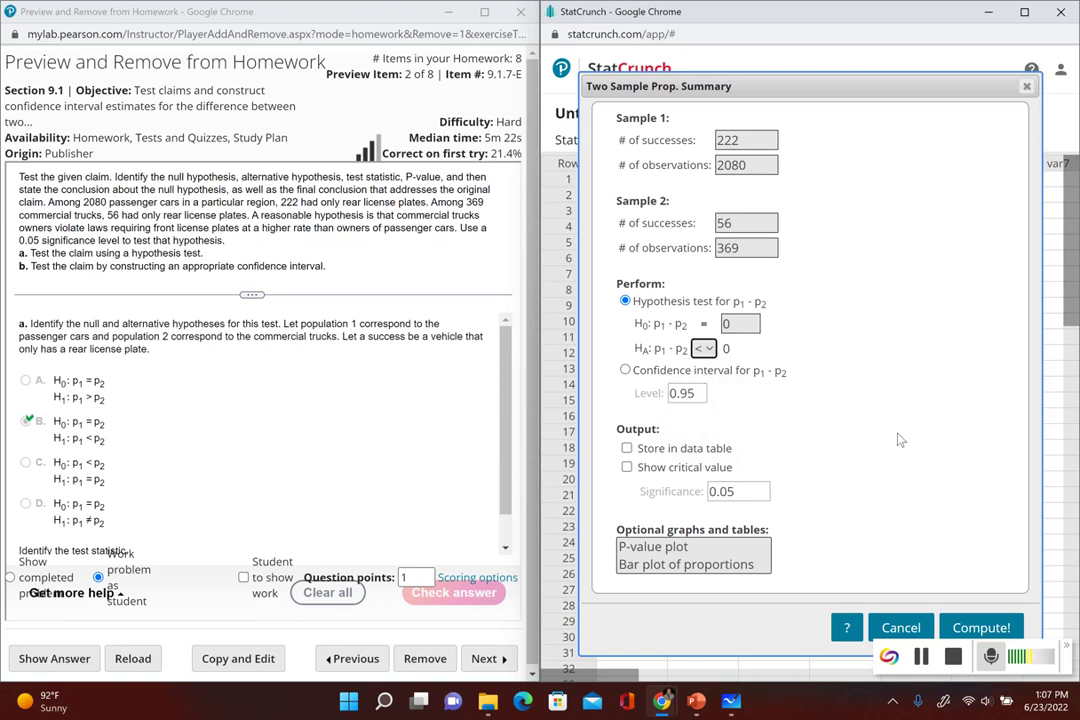
click(670, 468)
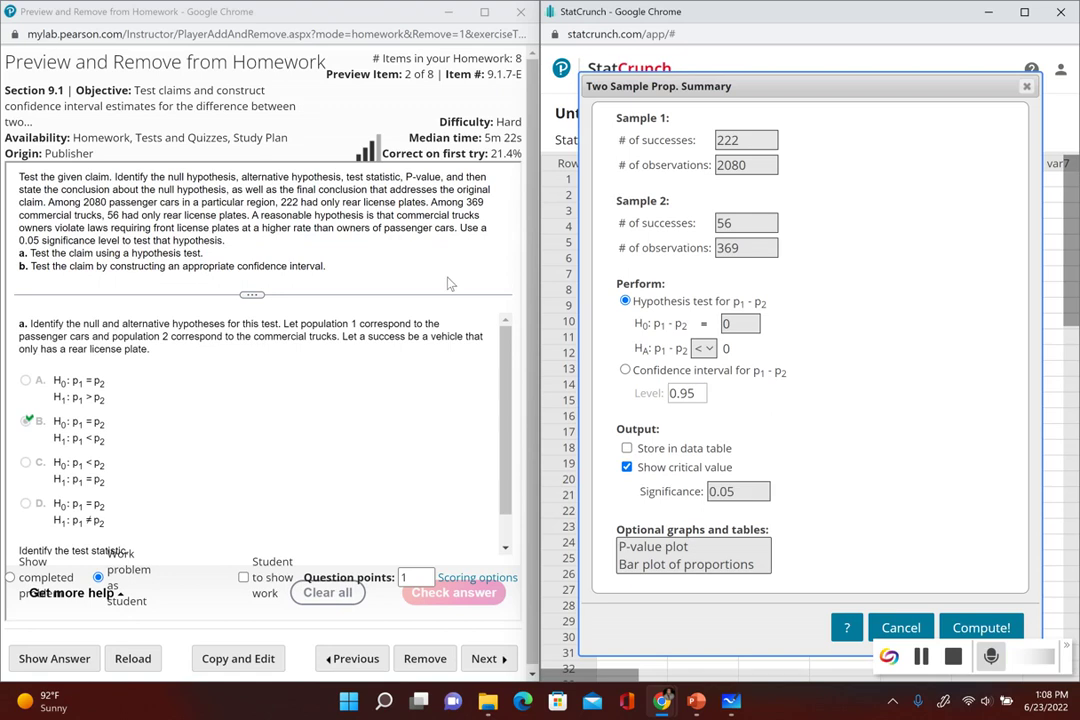
Step: Compute the test and enter the Z-Stat, −2.51, as MyLab's test statistic
click(980, 627)
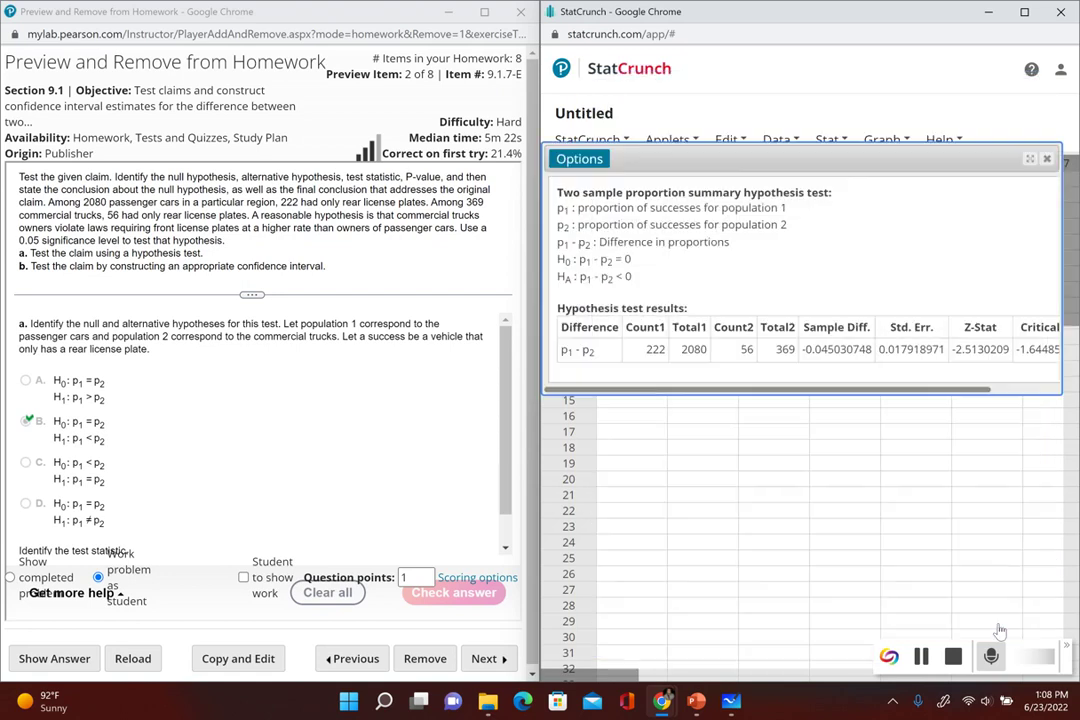
double_click(995, 349)
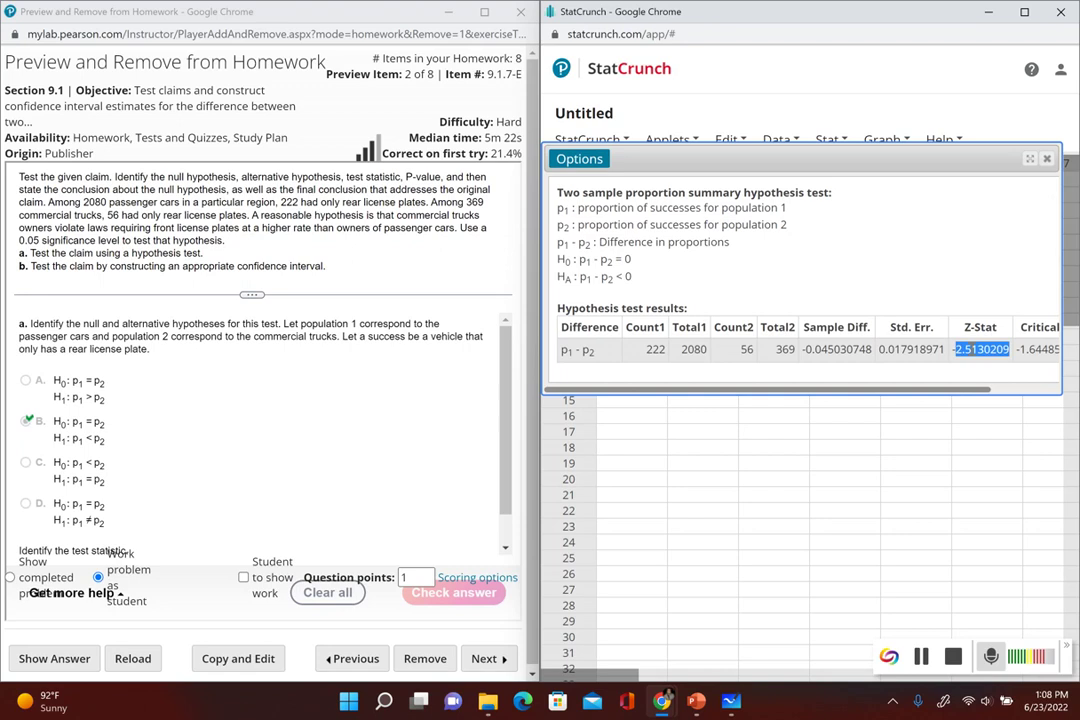
click(228, 529)
scroll(228, 529, down, 1)
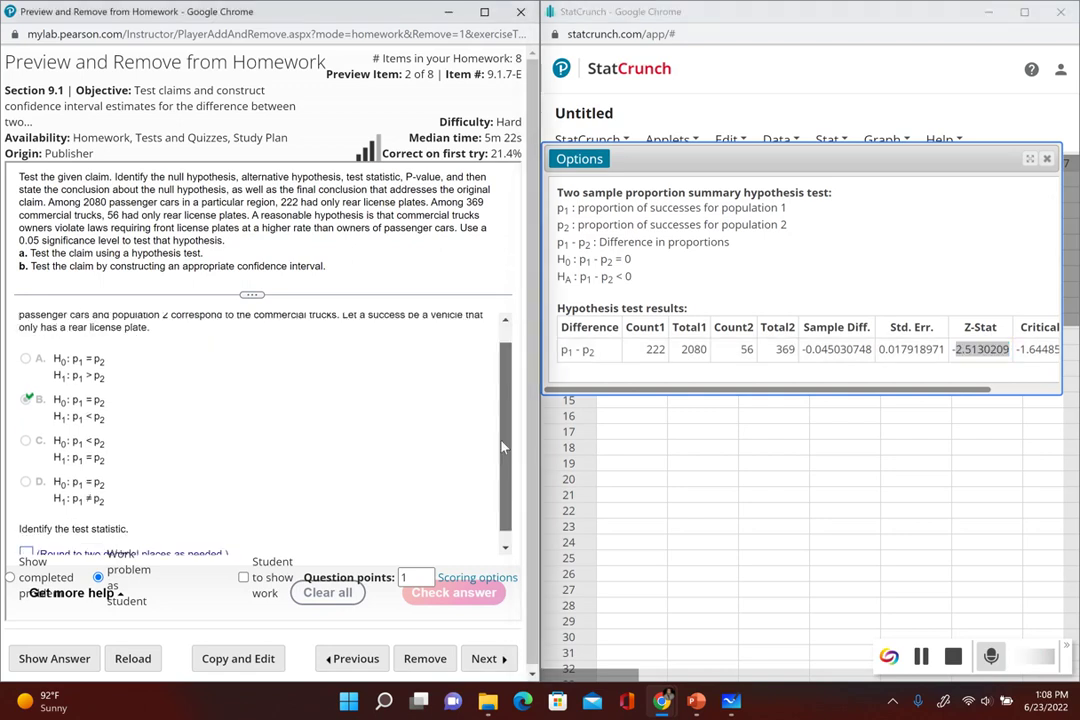
click(26, 541)
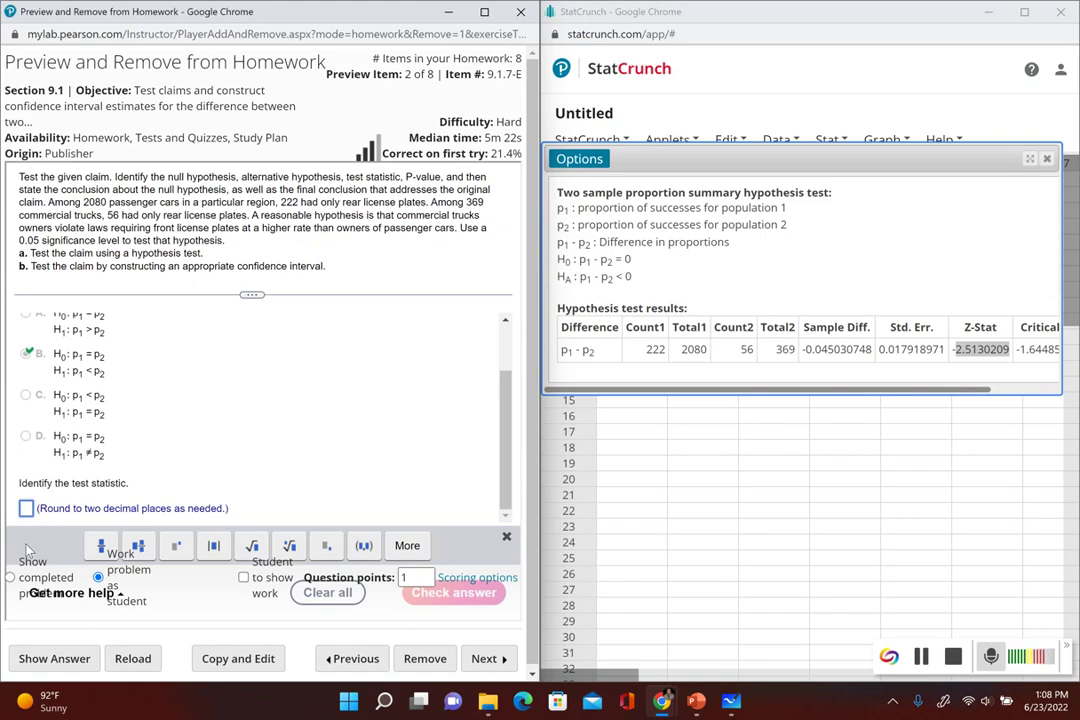
text(-2.)
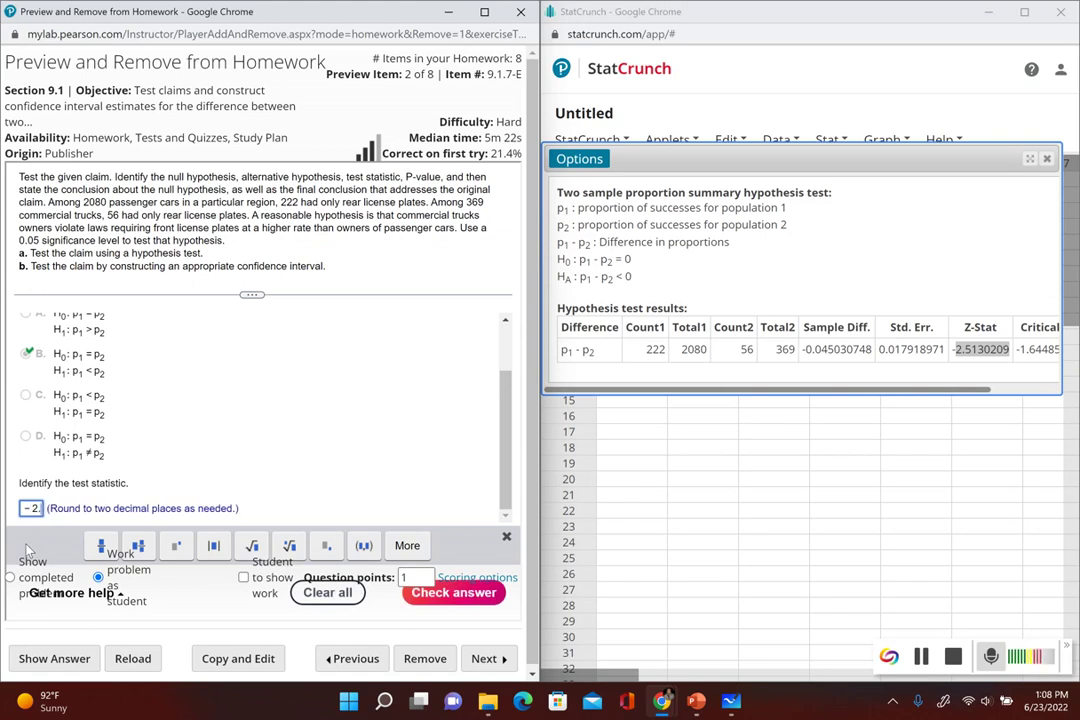
text(51)
key(Return)
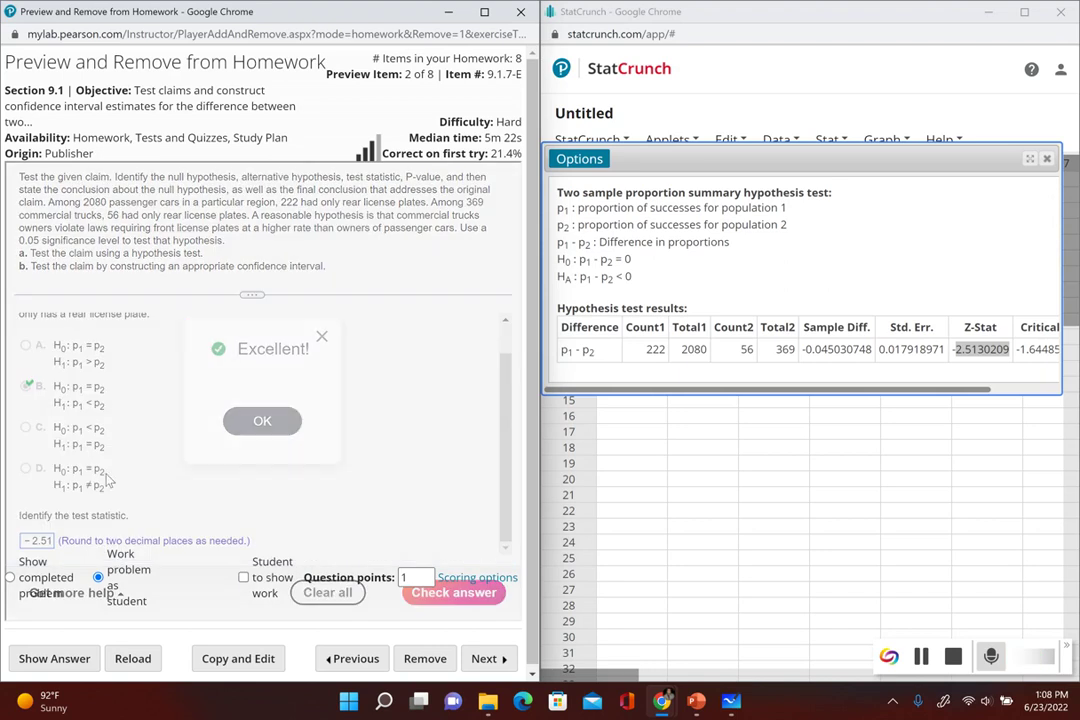
click(272, 423)
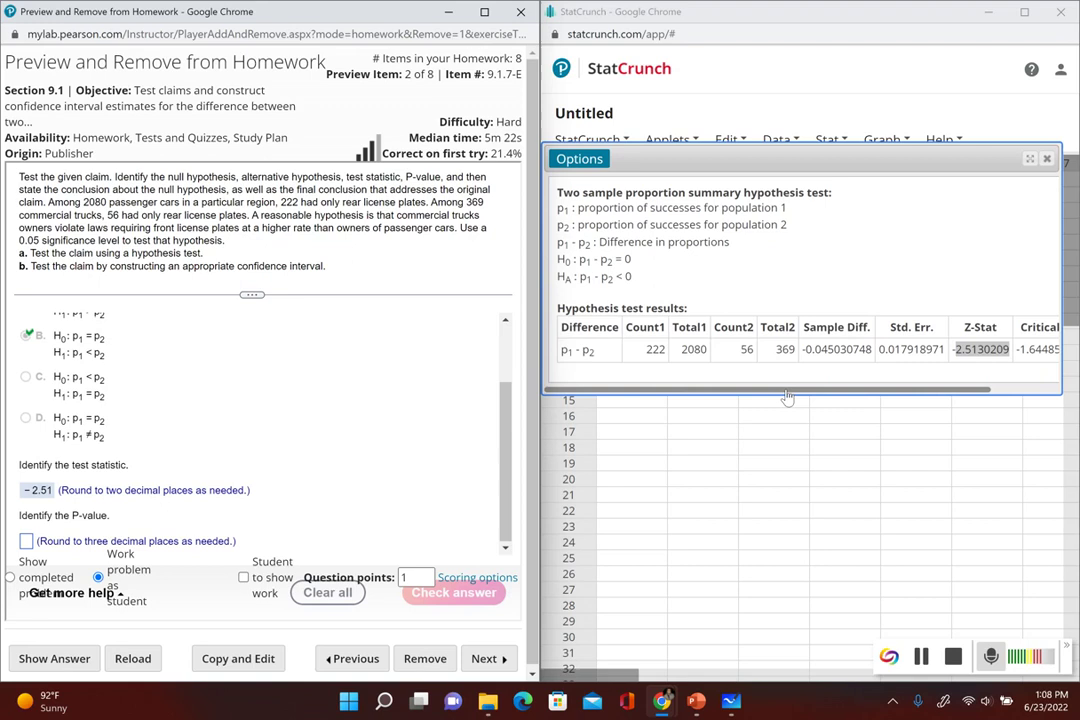
Step: Read the P-value from StatCrunch and enter 0.006 in MyLab
drag(790, 391, 870, 391)
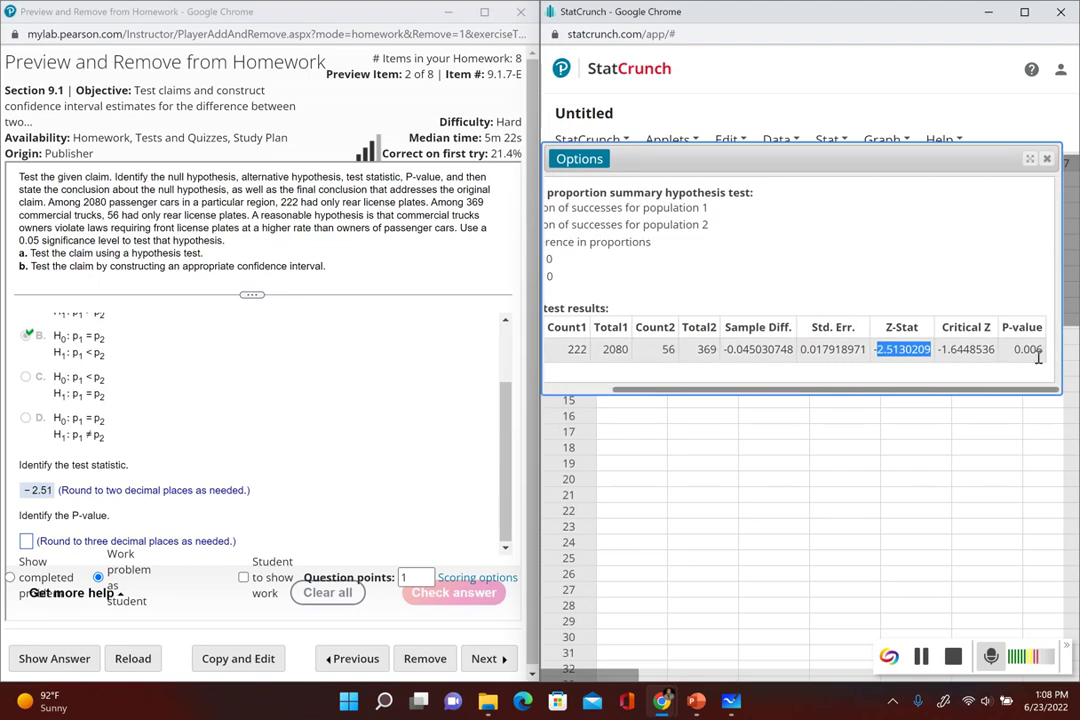
click(27, 541)
text(0.006)
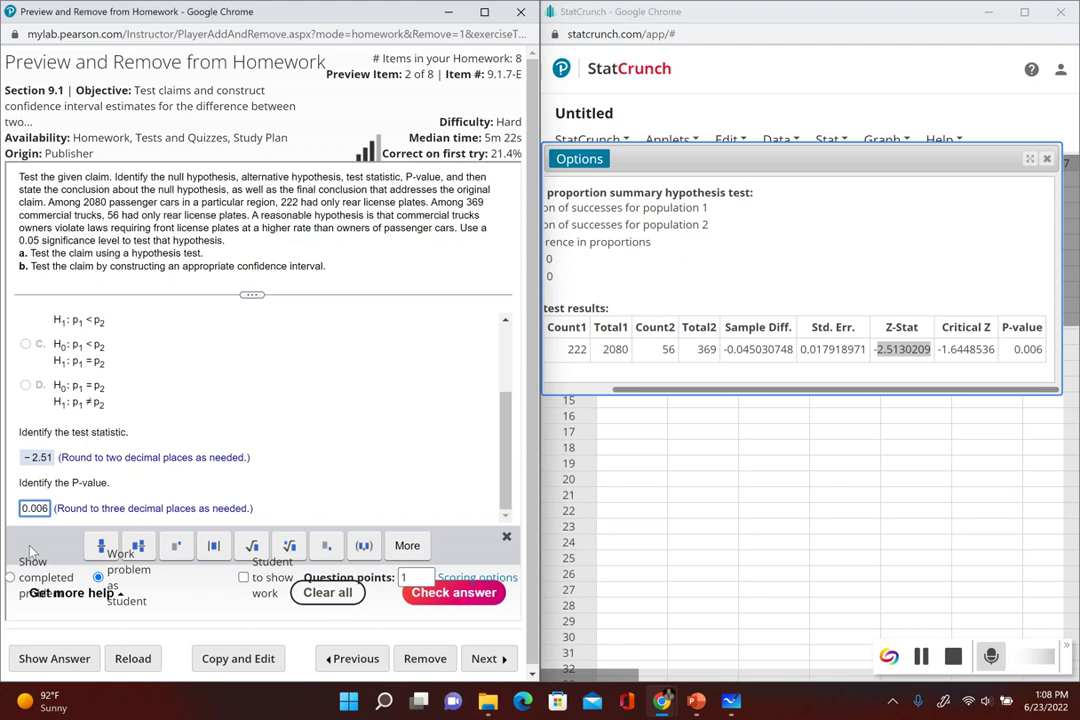
key(Return)
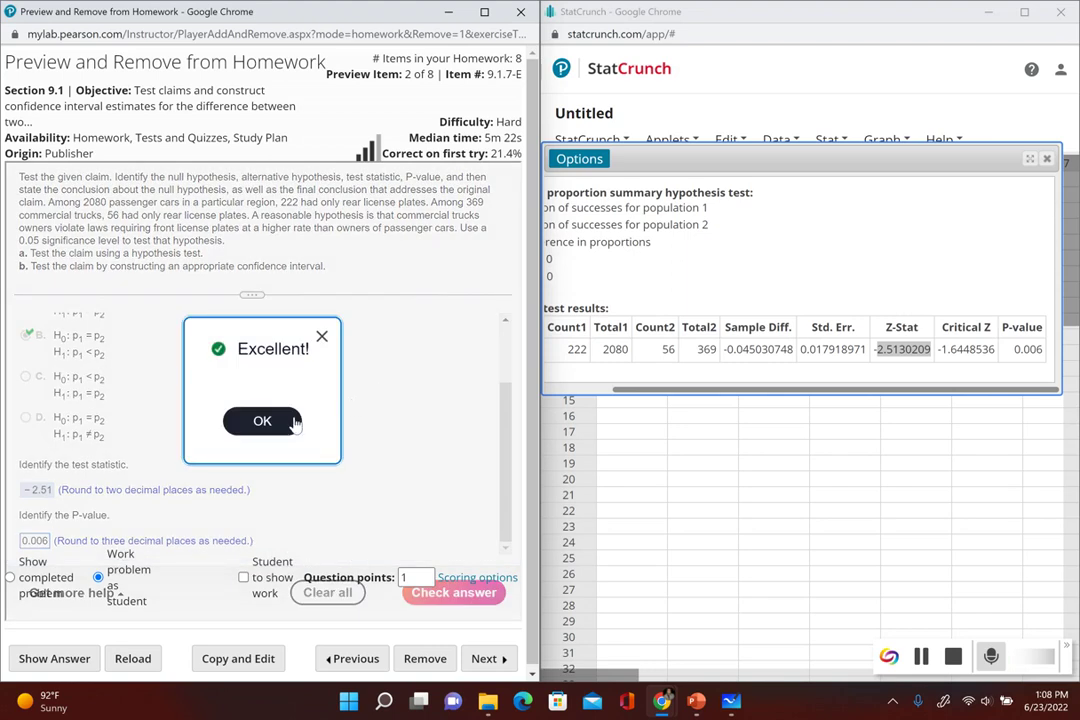
click(296, 420)
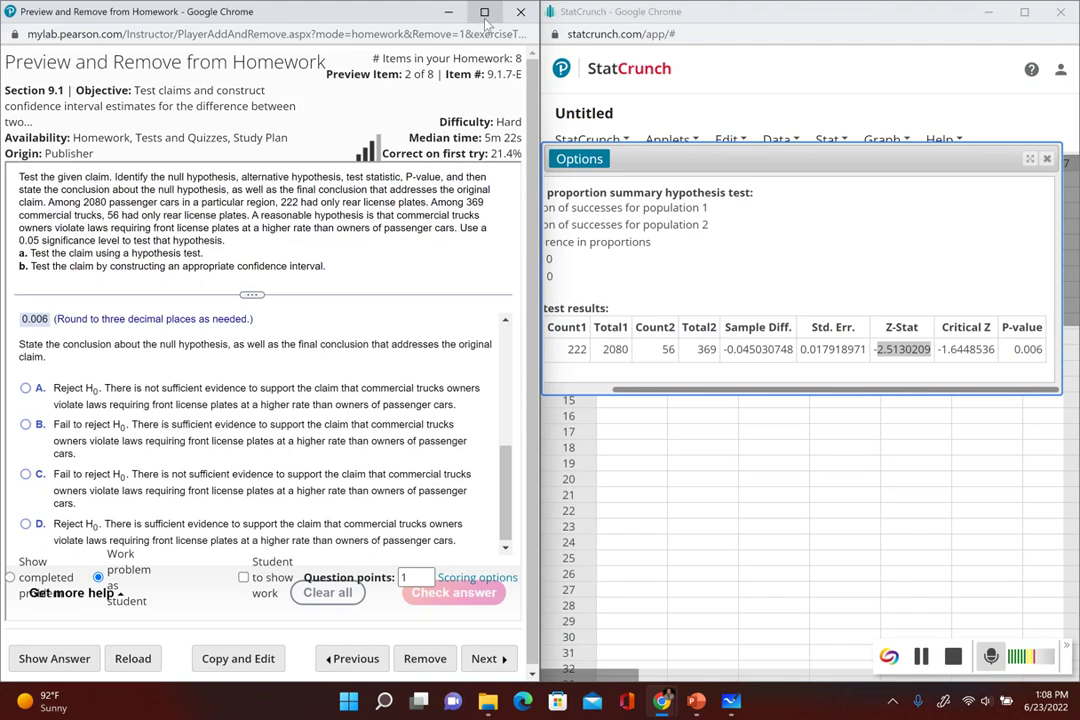
Step: Maximize MyLab, choose D (reject H0, sufficient evidence), and check the answer
mouse_move(487, 22)
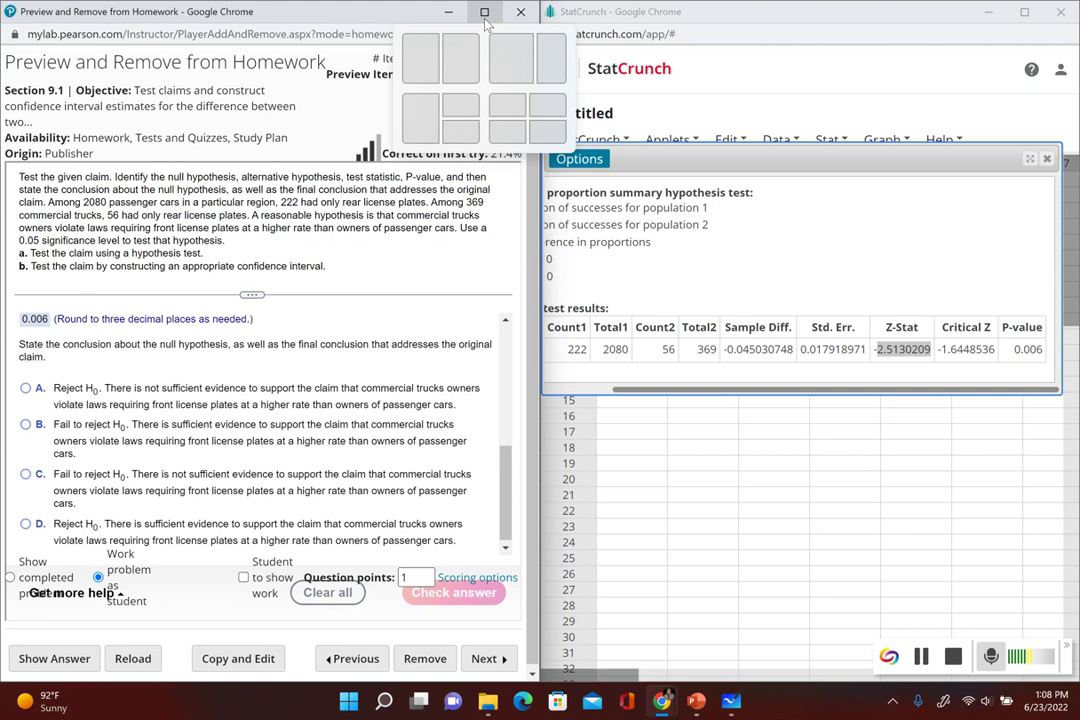
click(484, 13)
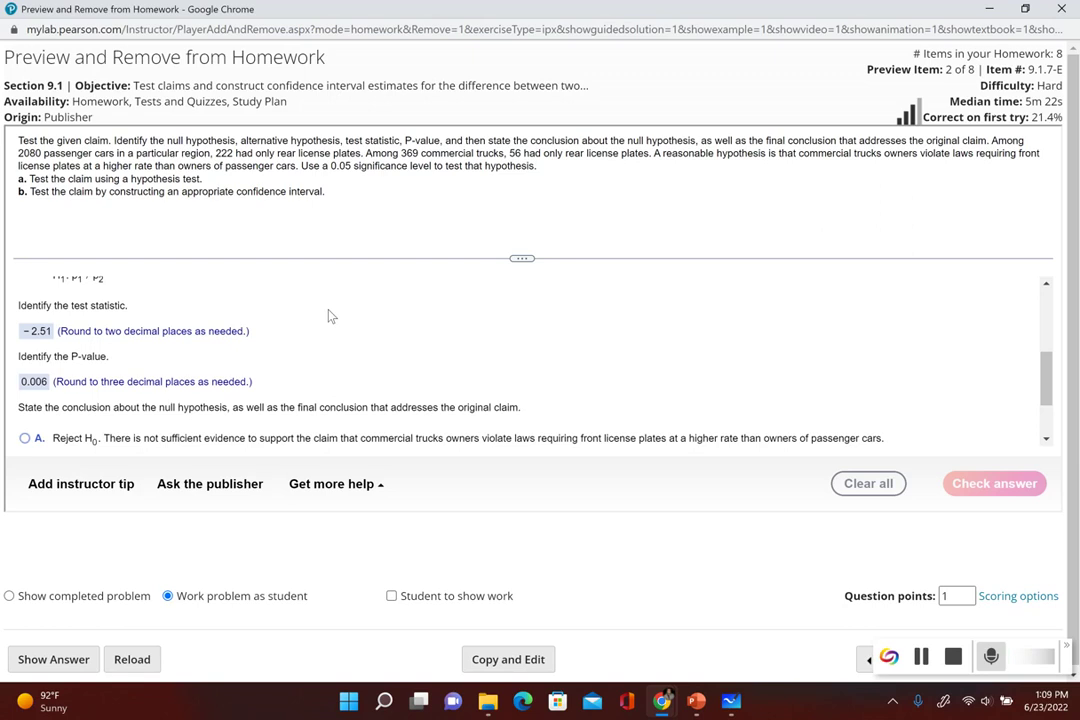
scroll(331, 316, down, 2)
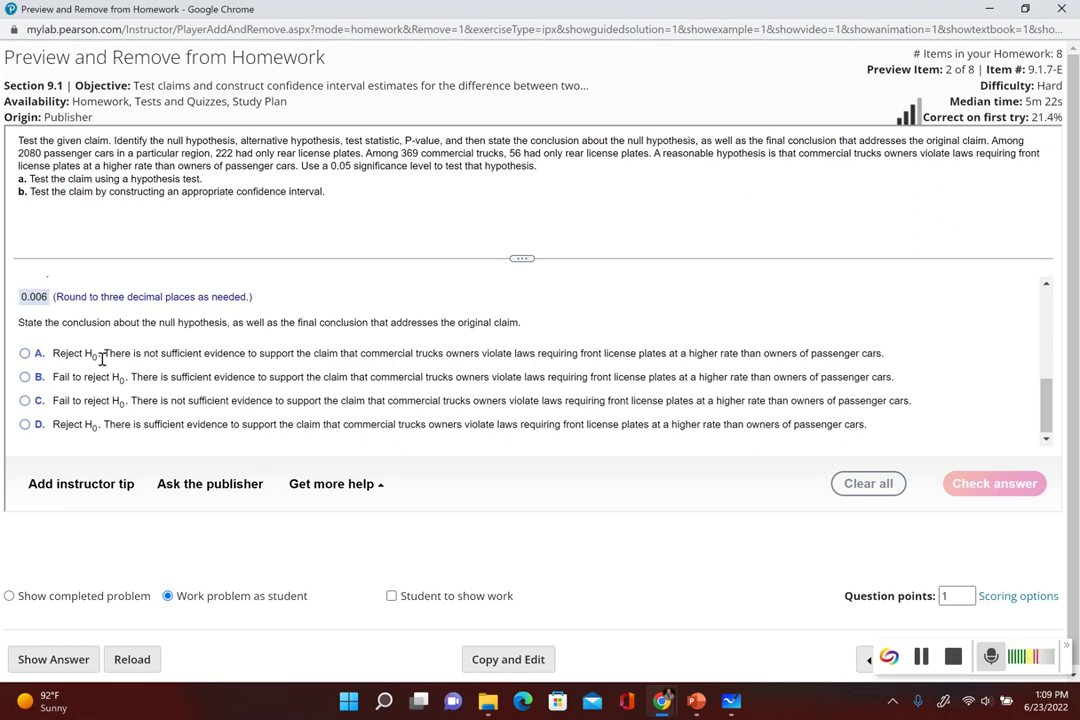
click(24, 424)
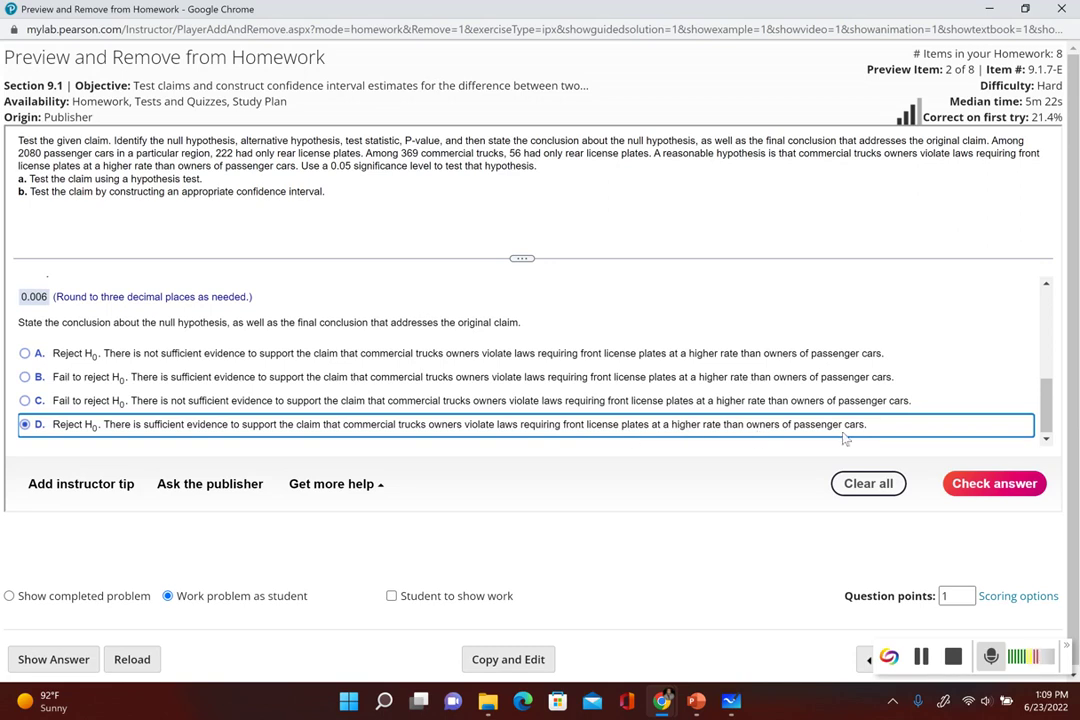
click(1008, 487)
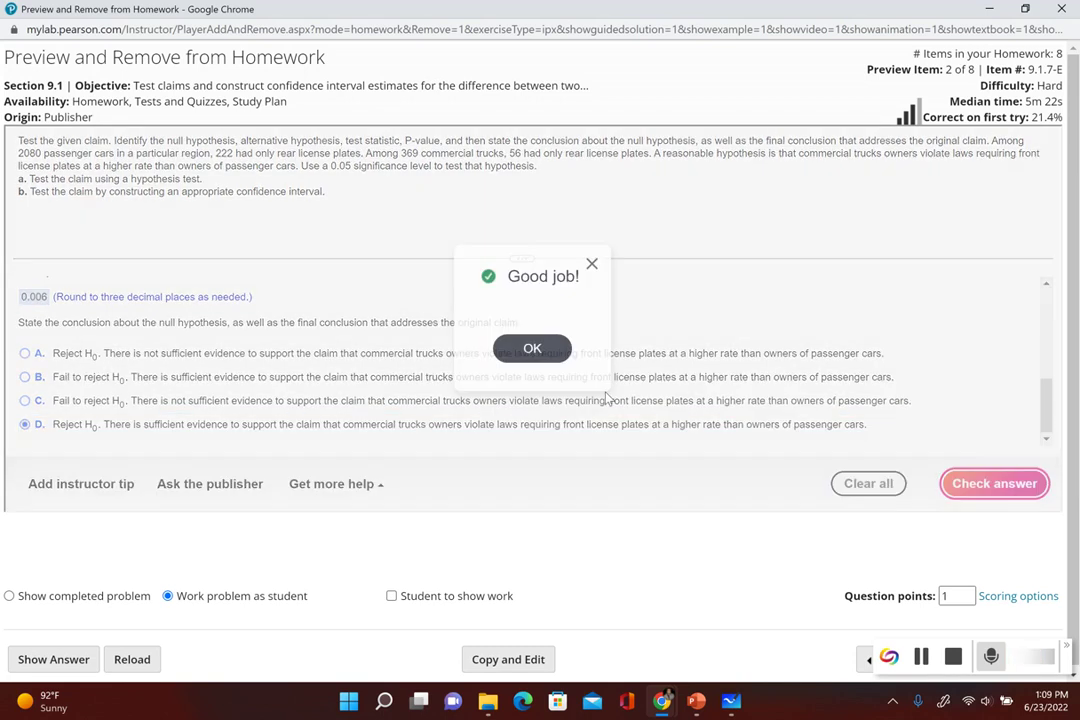
Step: Dismiss the Good job! message to reach part b's confidence interval question
click(549, 349)
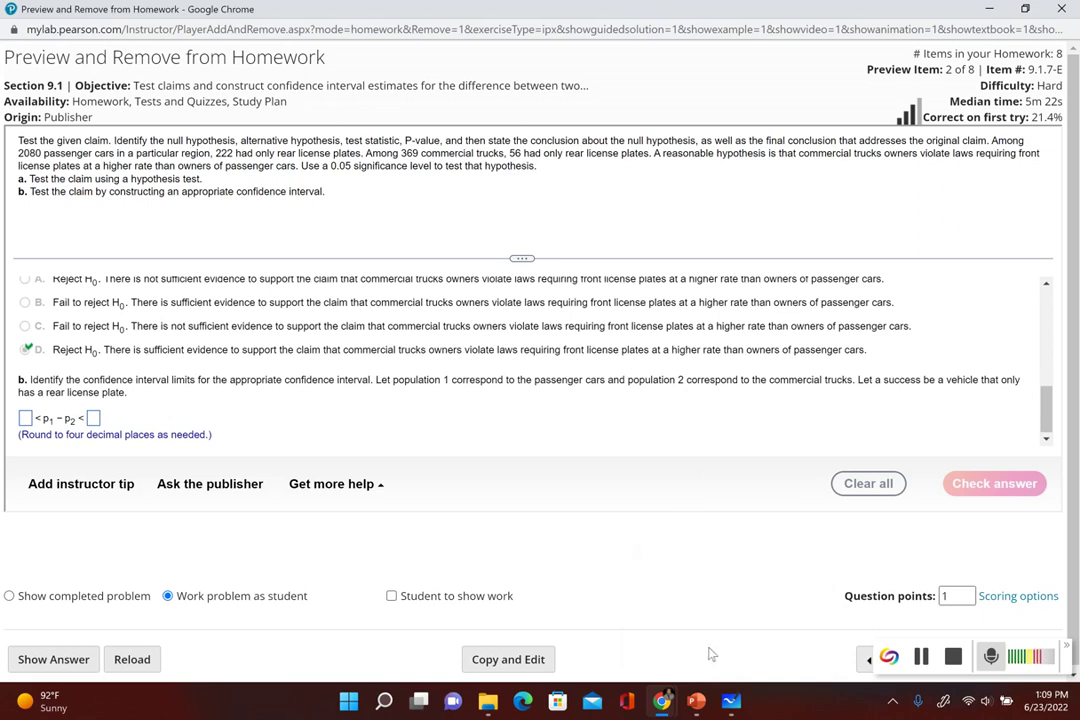
mouse_move(731, 711)
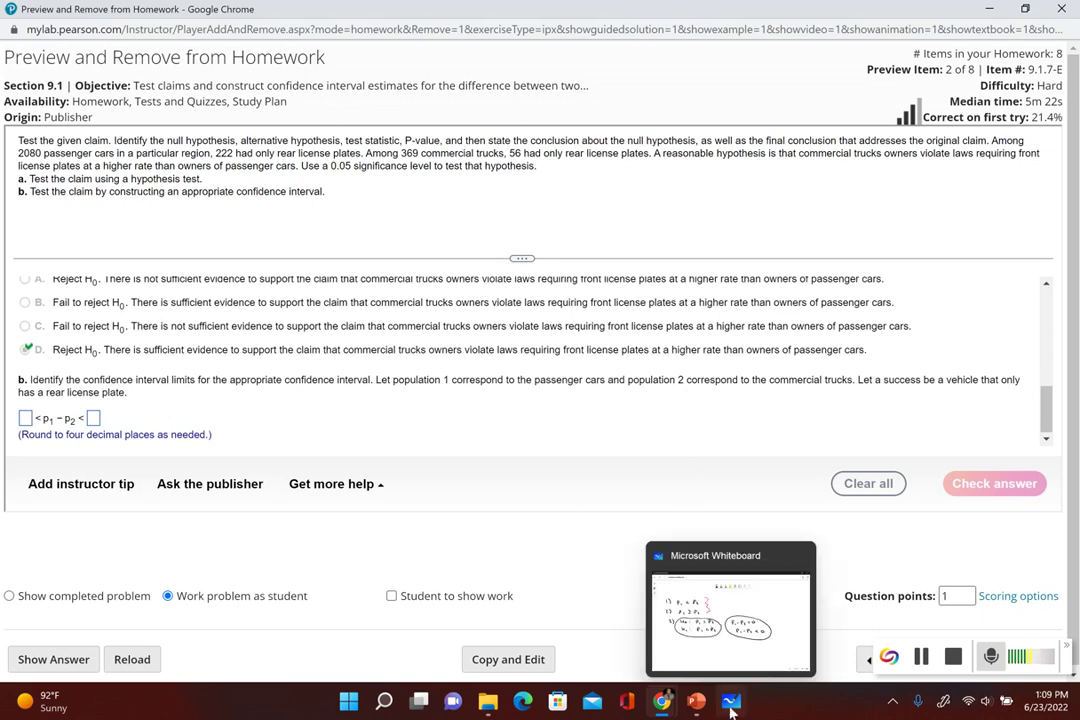